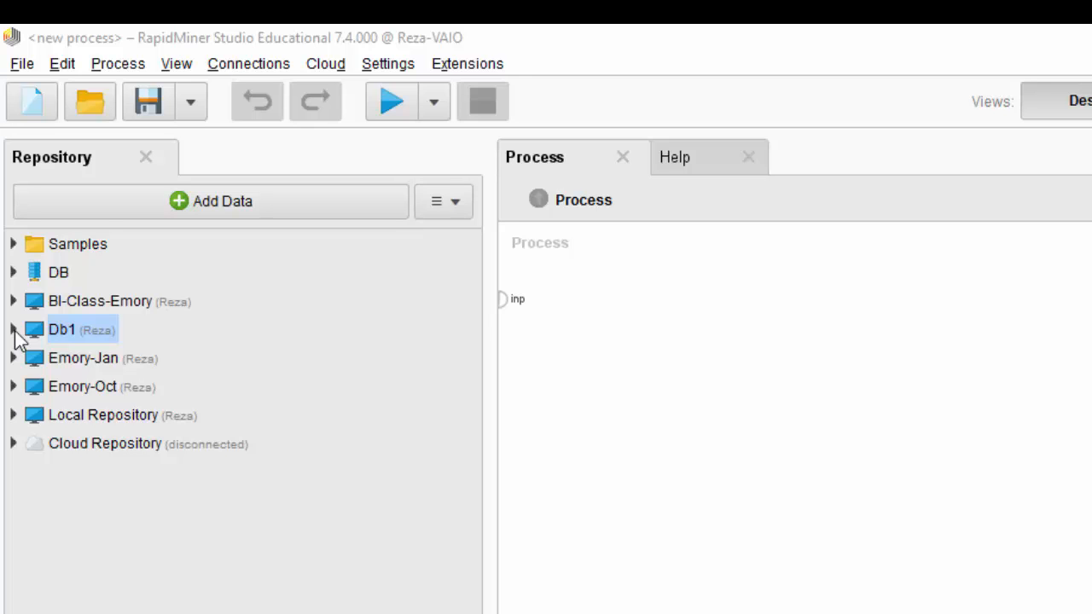
Step: Add the HeartAttack-T data set from the Db1 repository to the process and connect its output to the first result port
left_click(13, 329)
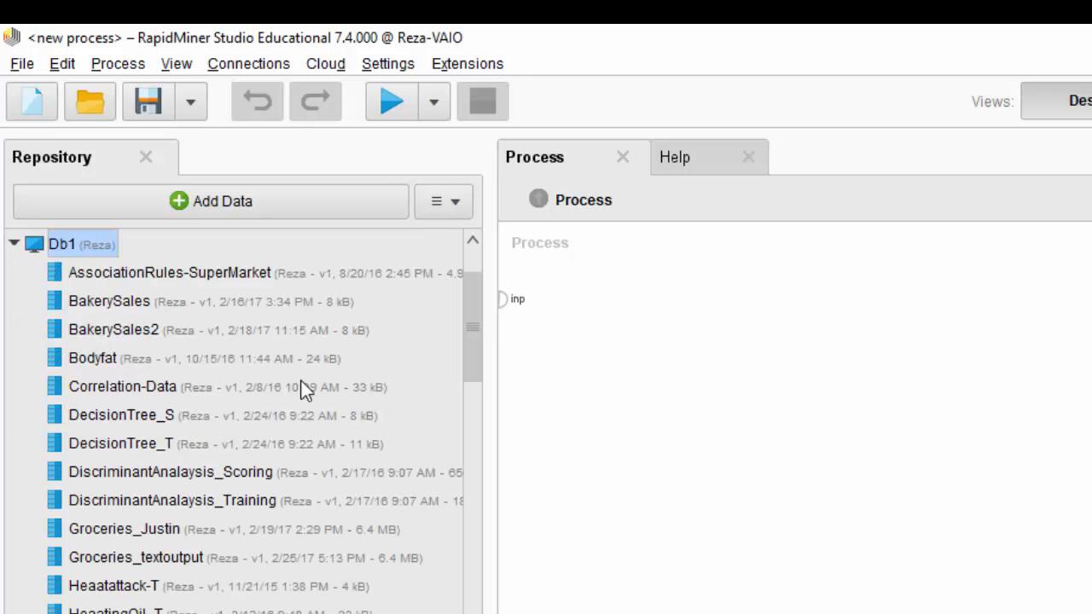
left_click_drag(469, 346, 455, 395)
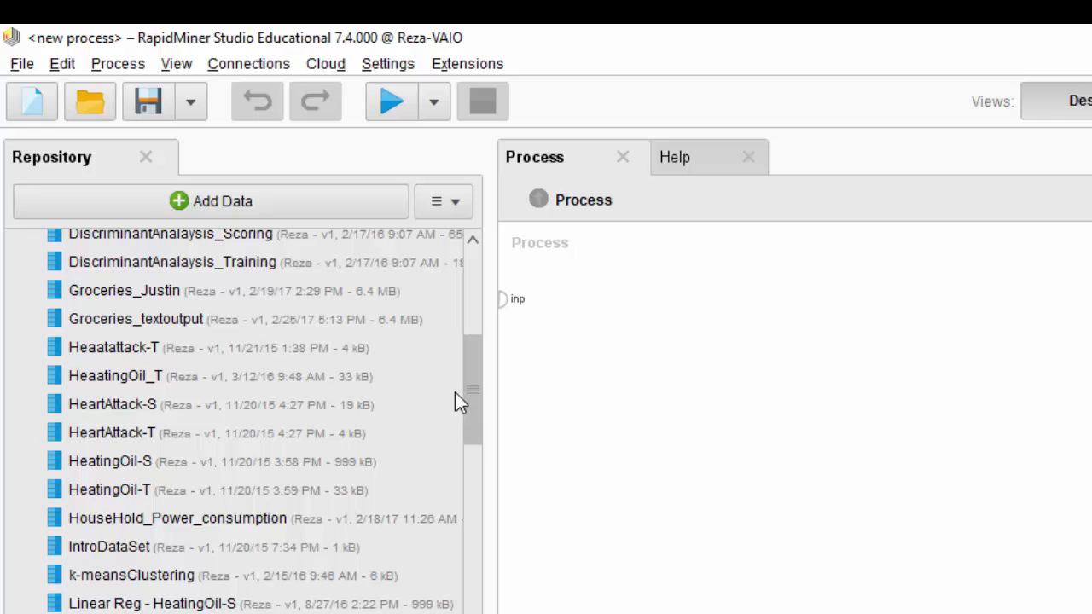
left_click(138, 381)
left_click(126, 408)
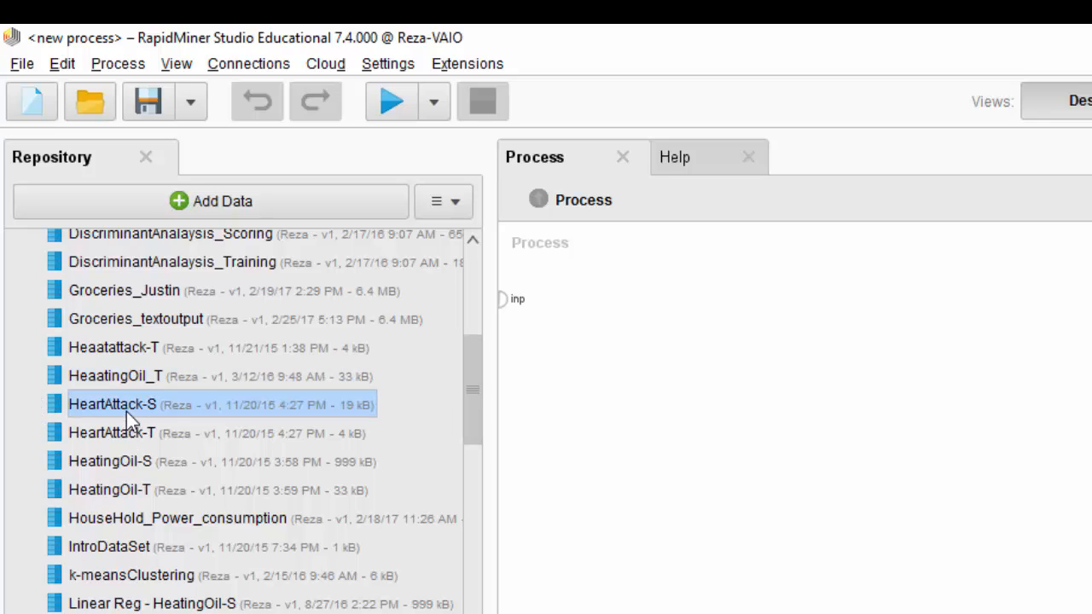
left_click(112, 431)
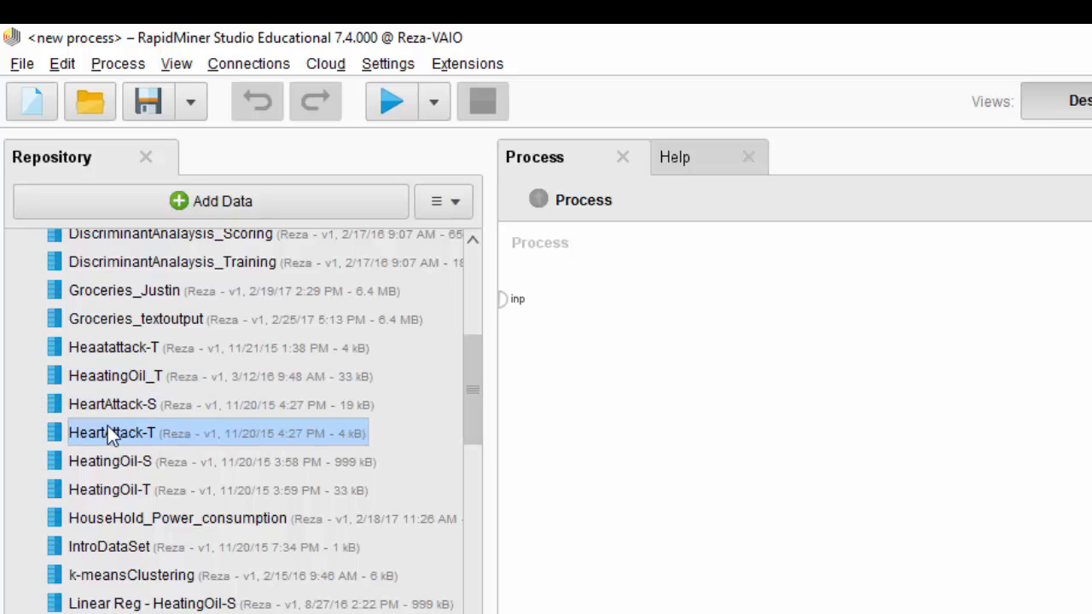
left_click_drag(87, 433, 633, 386)
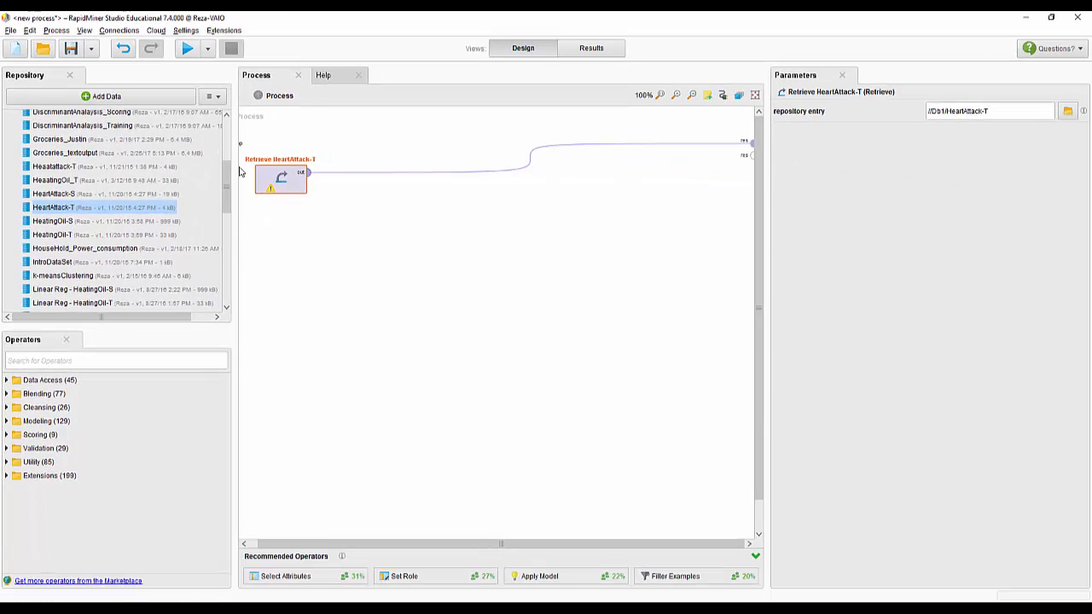
Step: Run the process and examine the attribute statistics of the HeartAttack-T data
left_click(191, 51)
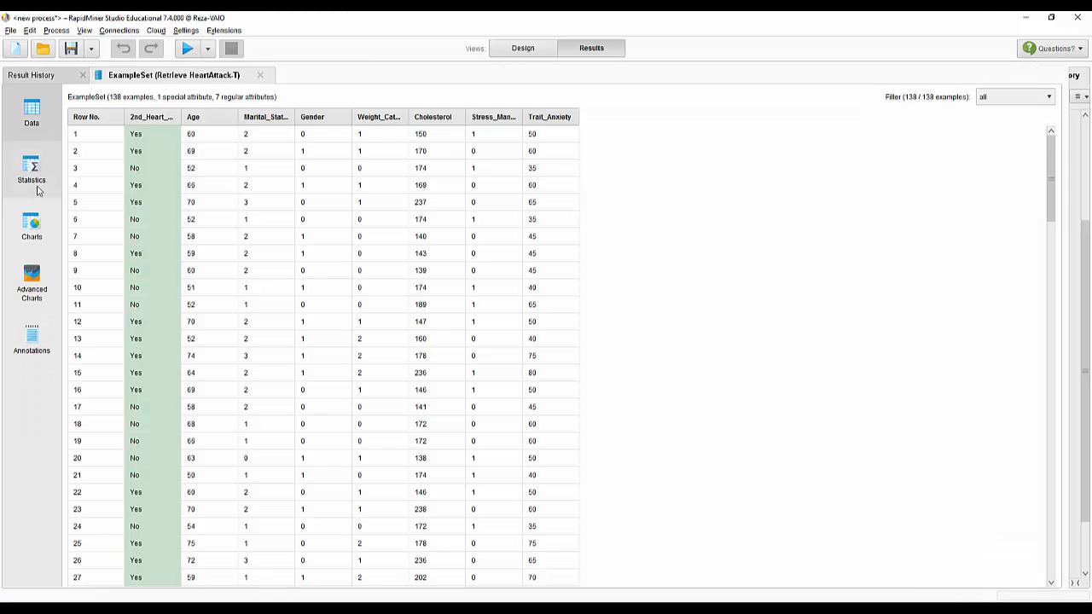
left_click(42, 179)
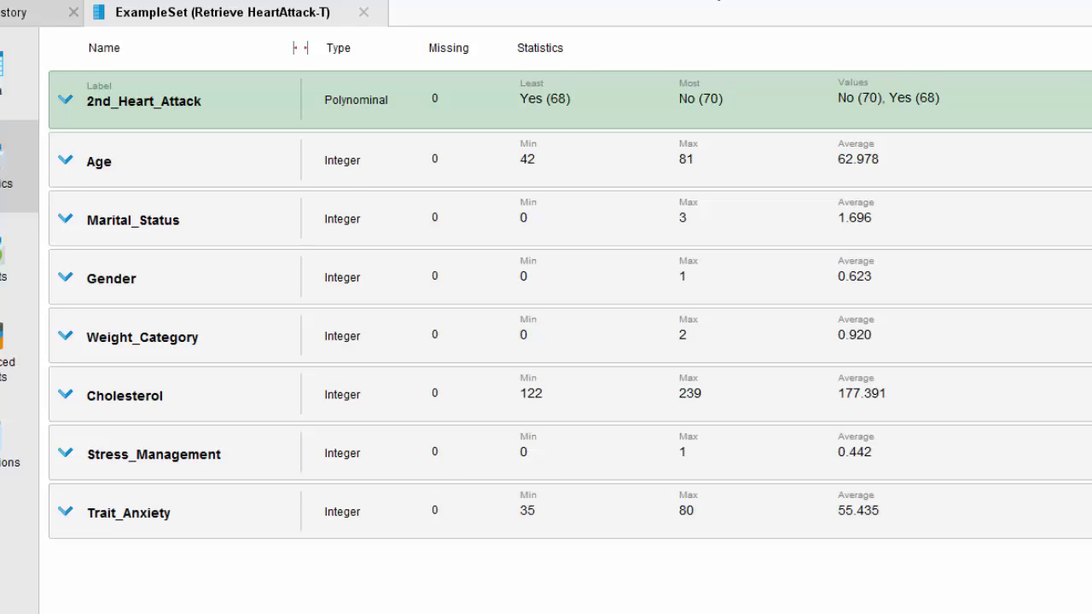
Step: Return to the process design, add the HeartAttack-S data set and connect its output to the second result port
left_click(523, 48)
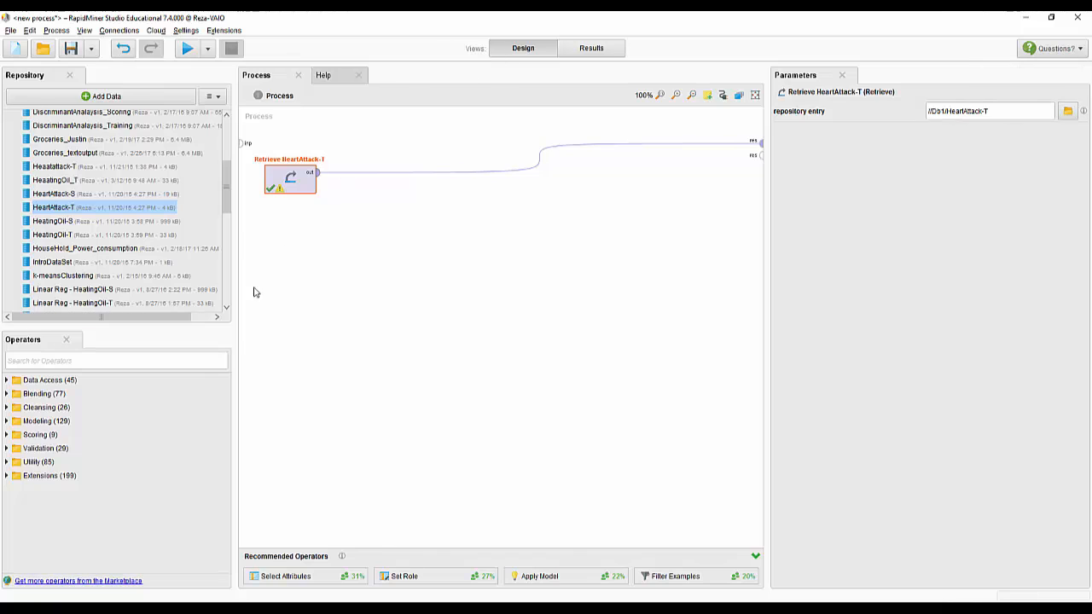
left_click(66, 196)
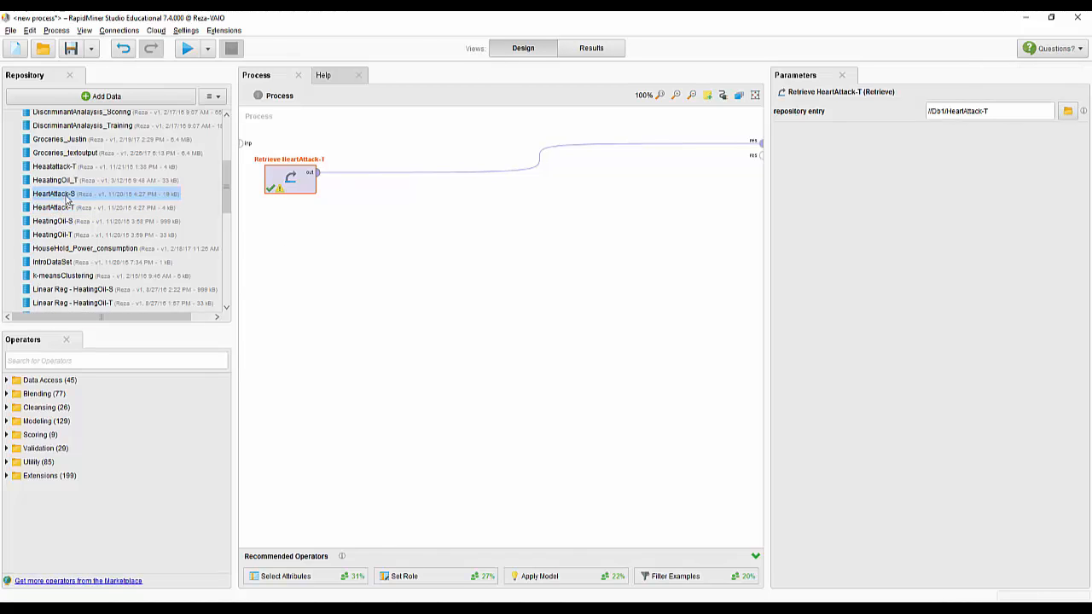
left_click_drag(67, 197, 758, 155)
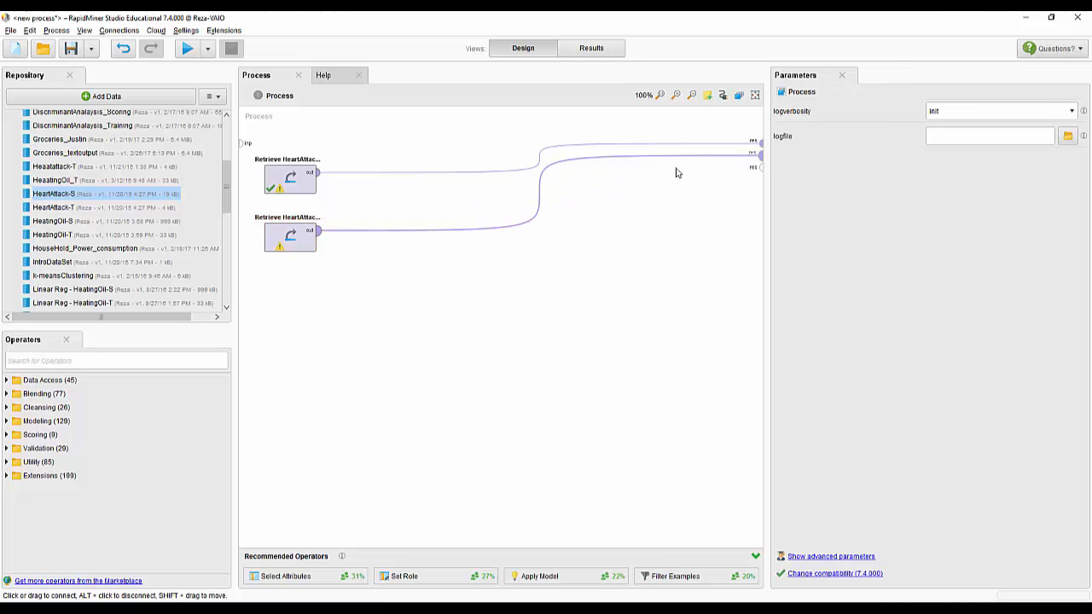
Step: Run the process and compare the attribute statistics of the HeartAttack-S and HeartAttack-T data sets, checking their minimum and maximum ranges
left_click(187, 48)
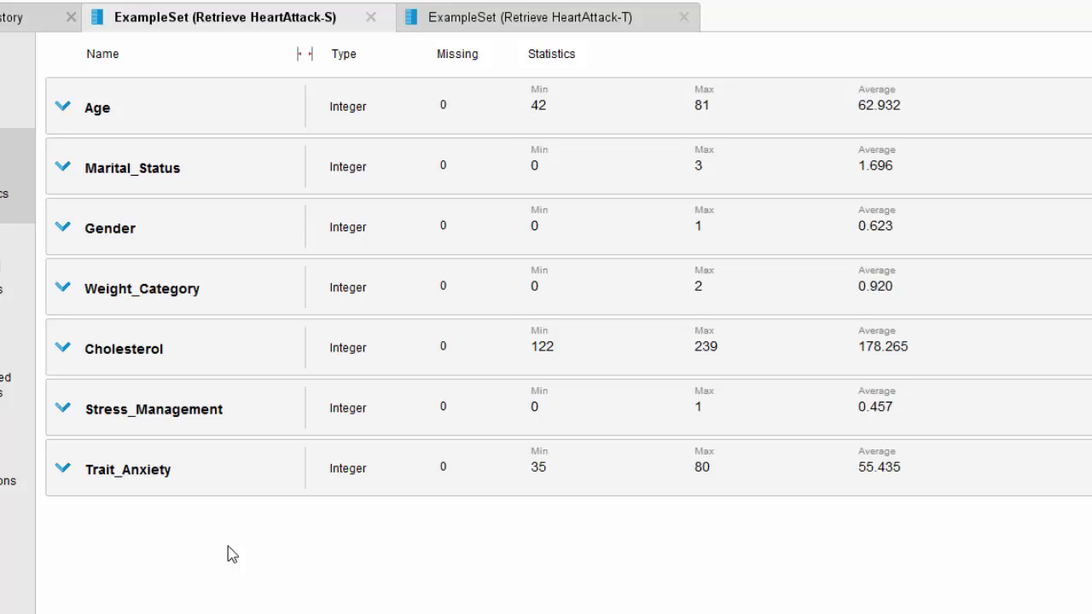
left_click_drag(448, 17, 509, 17)
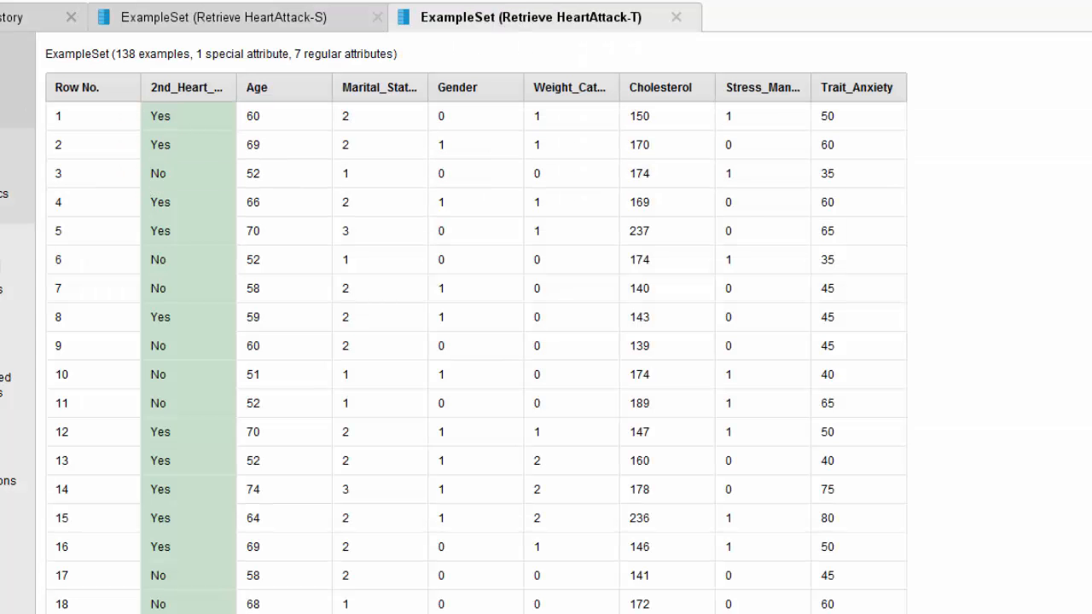
left_click(17, 179)
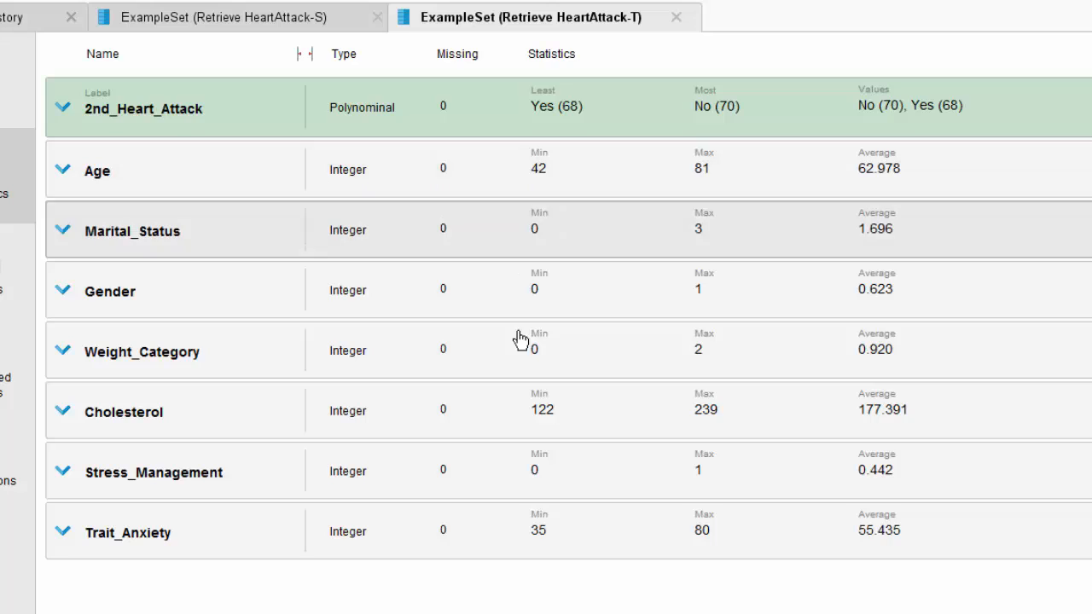
left_click(218, 24)
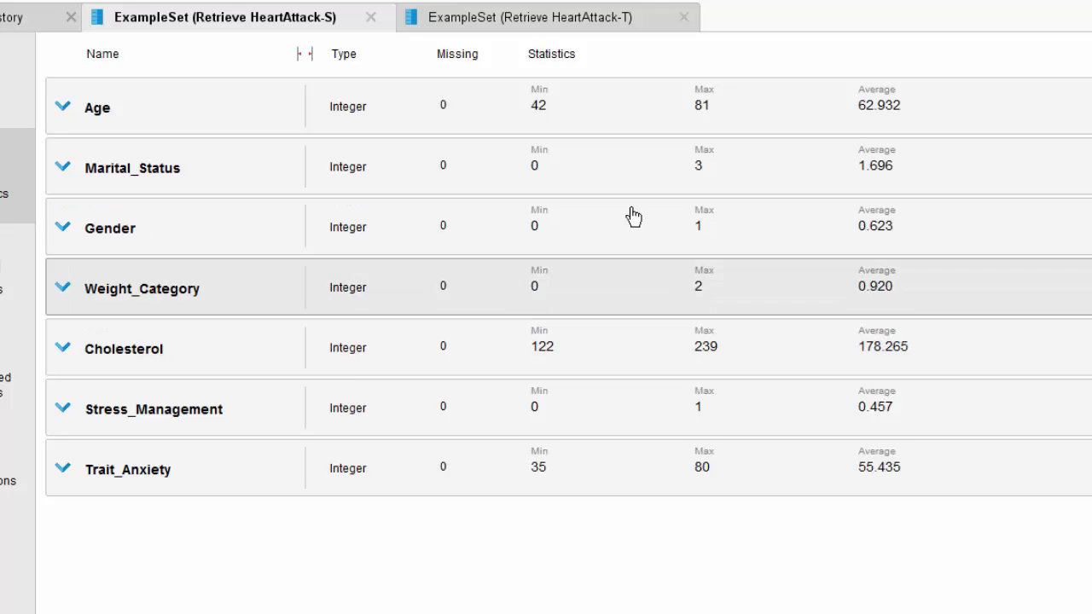
left_click(588, 34)
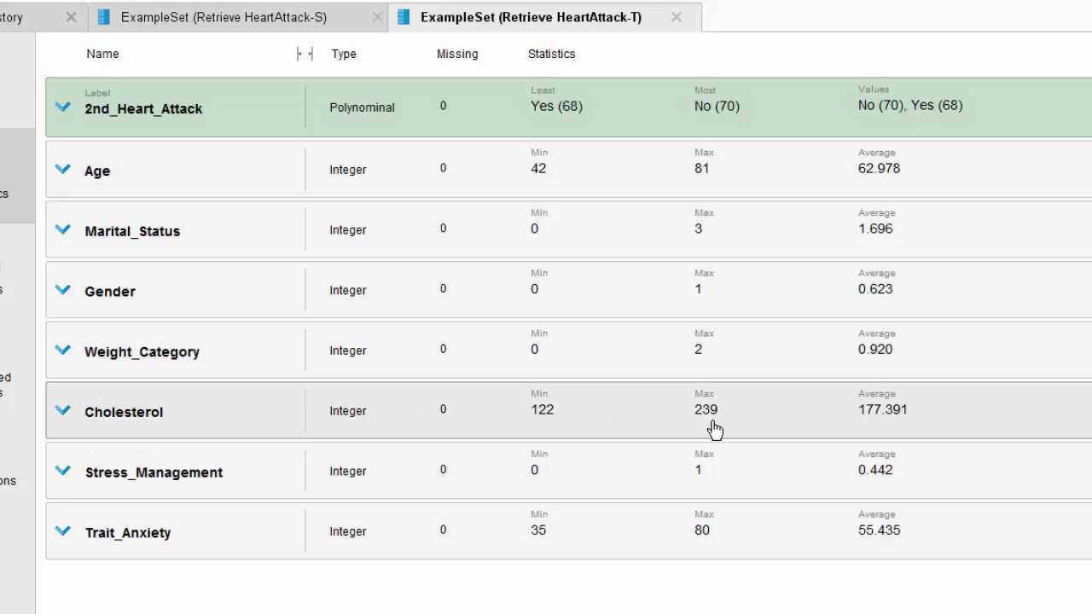
left_click(228, 18)
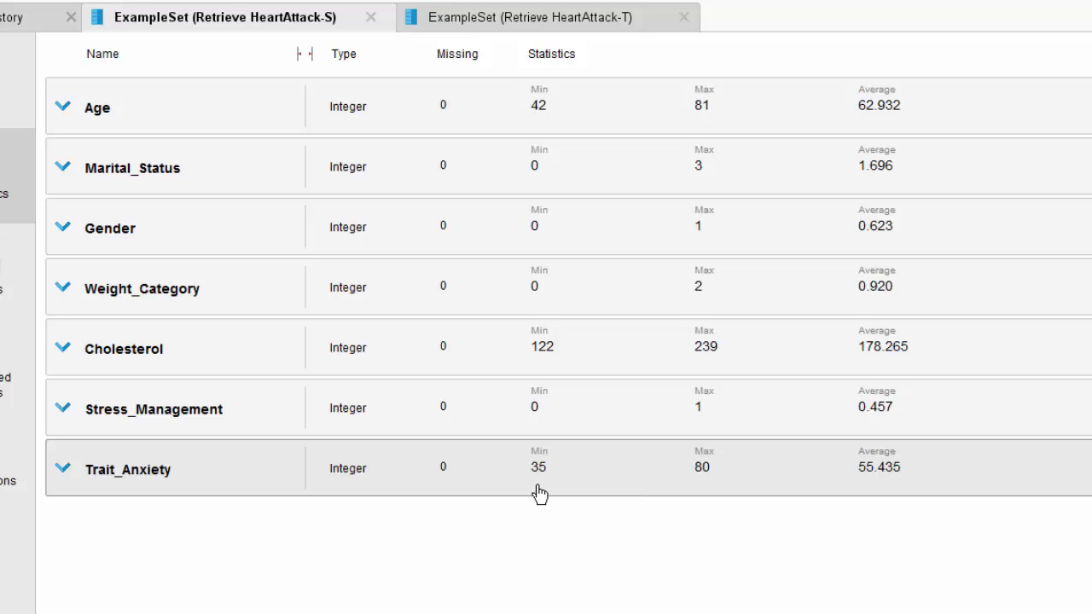
left_click(549, 24)
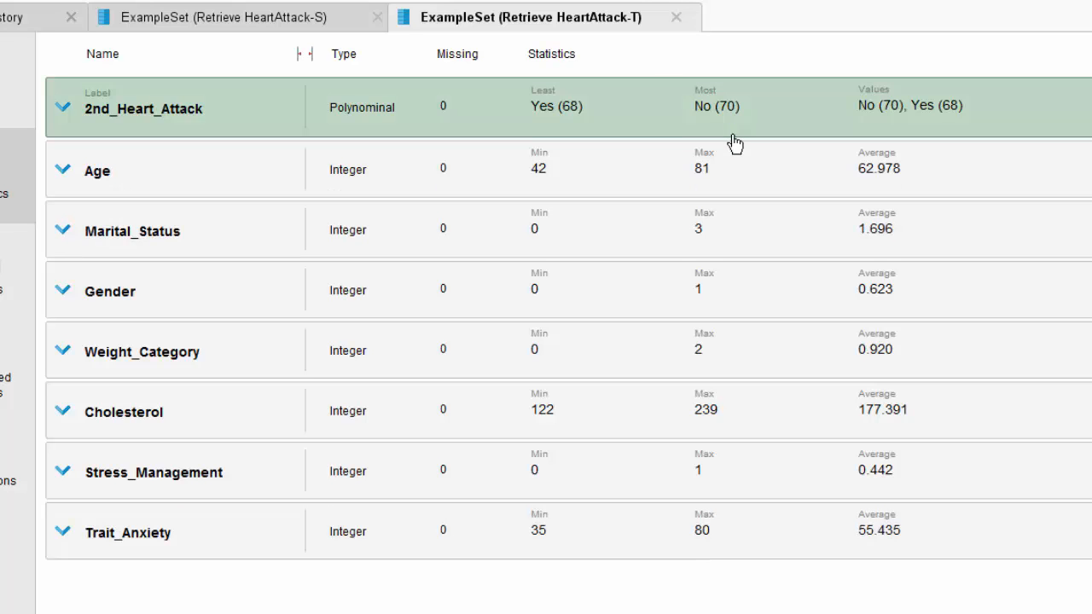
Step: Close both HeartAttack example set results and return to the process design
left_click(678, 21)
left_click(367, 17)
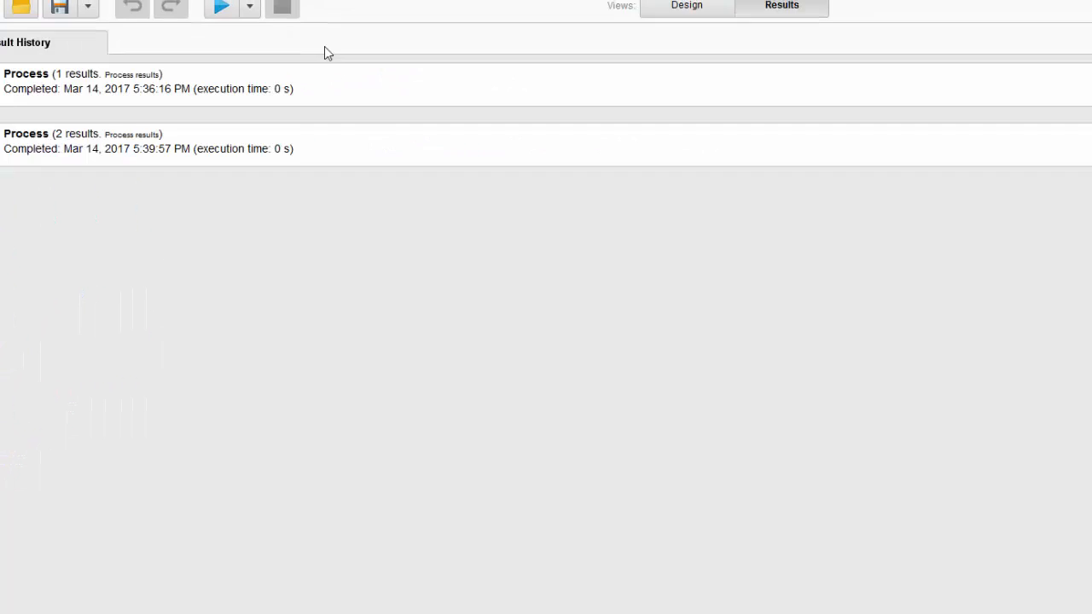
left_click(523, 49)
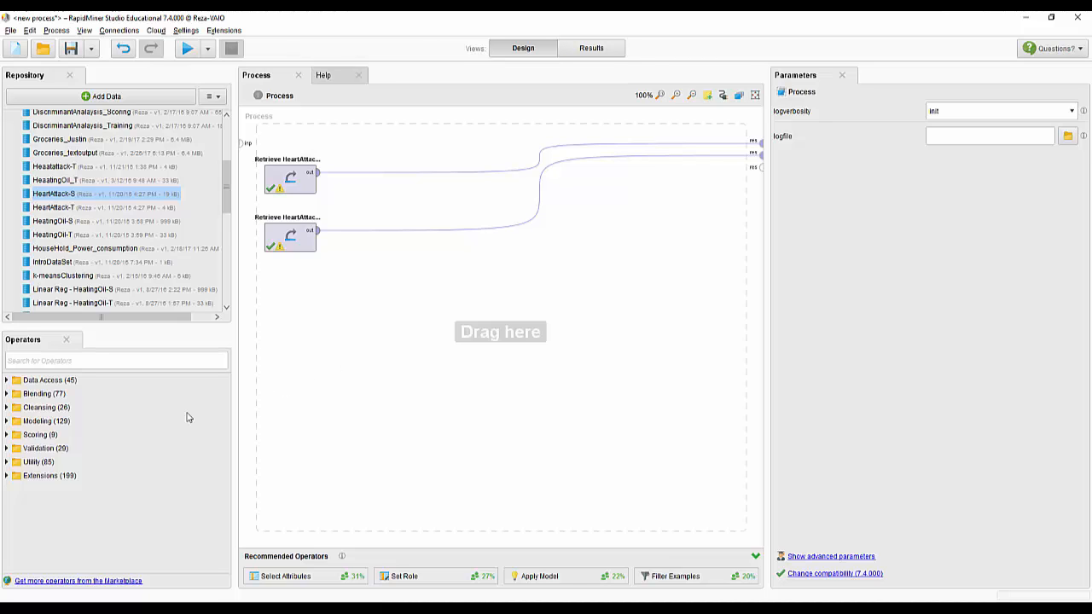
Step: Find the Logistic Regression operator and insert it between the HeartAttack-T data and the first result port
left_click(196, 361)
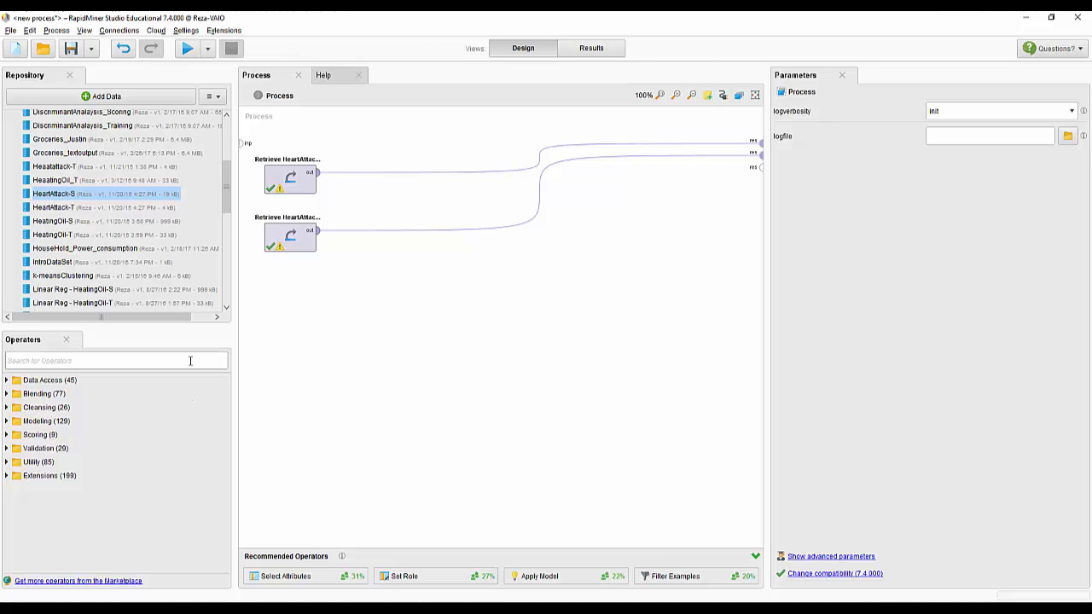
type("logisti")
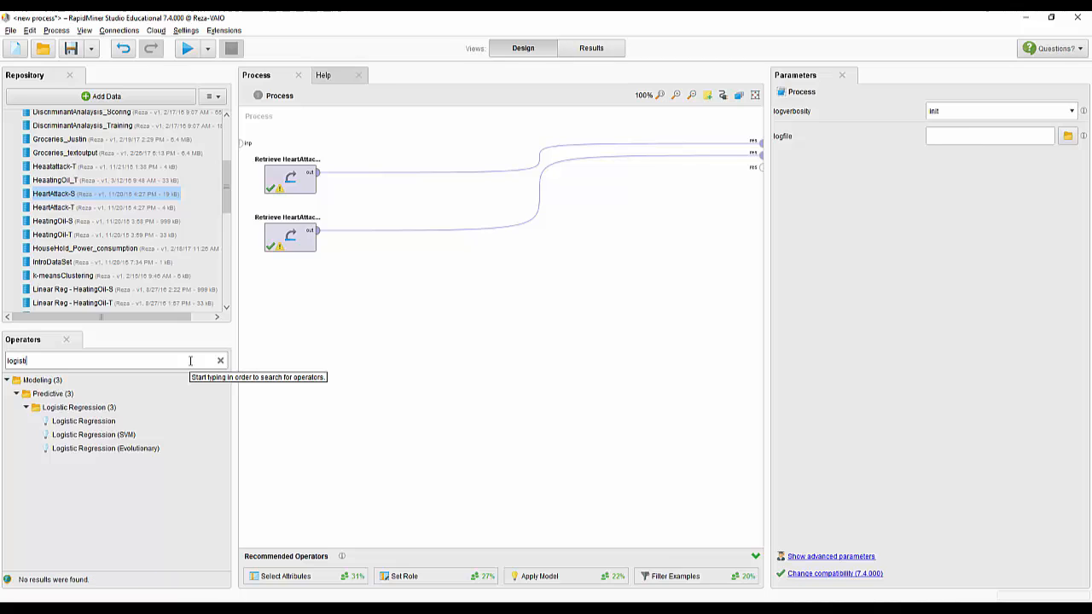
left_click(85, 424)
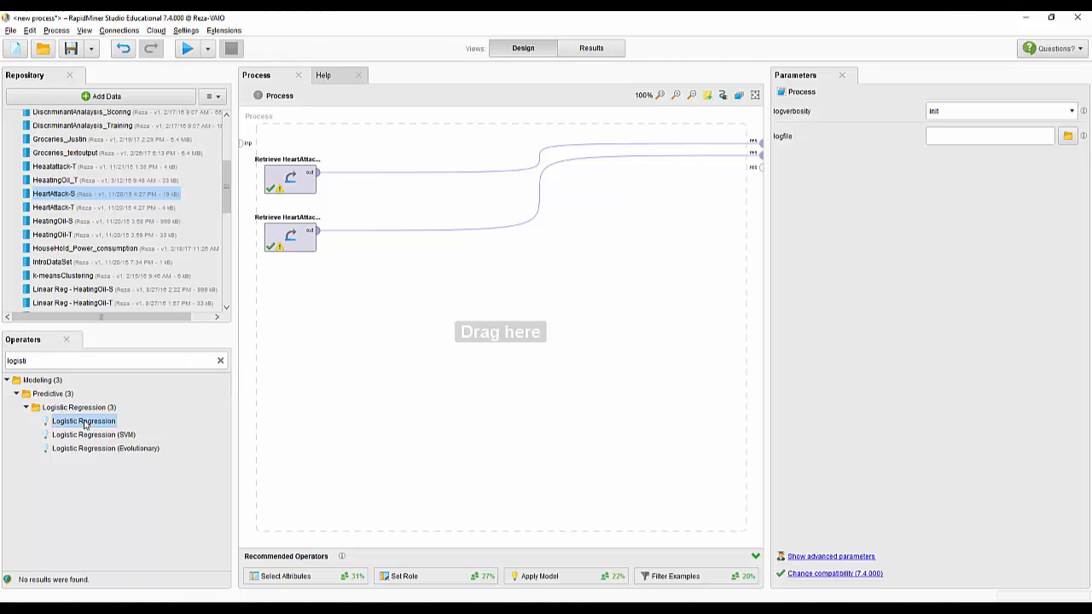
left_click_drag(56, 429, 400, 154)
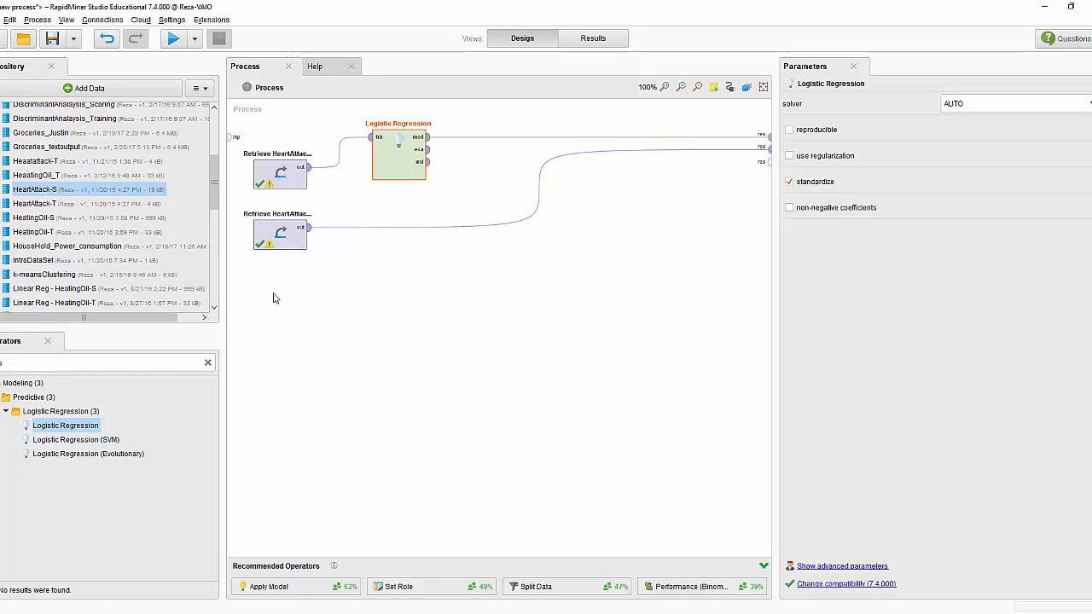
Step: Rename the Retrieve HeartAttack-T operator as Training
left_click(280, 169)
right_click(280, 163)
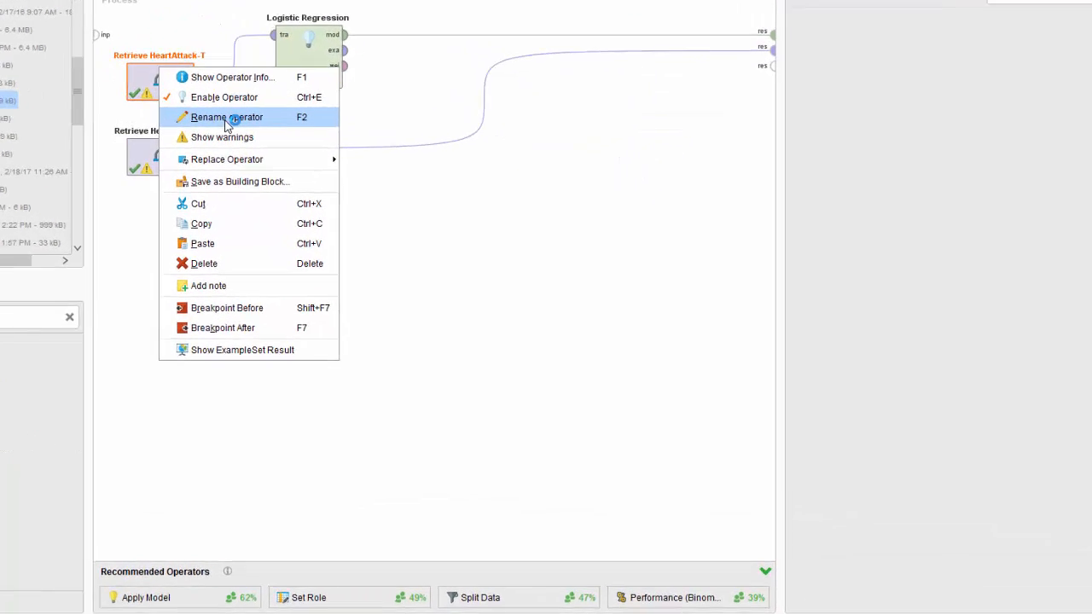
left_click(227, 120)
type("Tr")
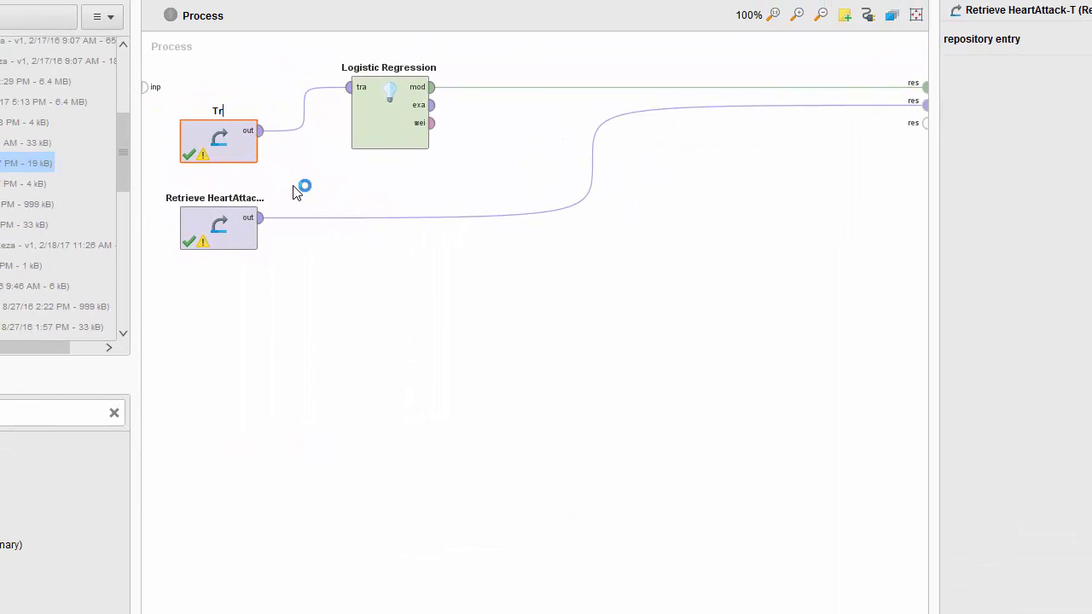
type("aining")
left_click(273, 292)
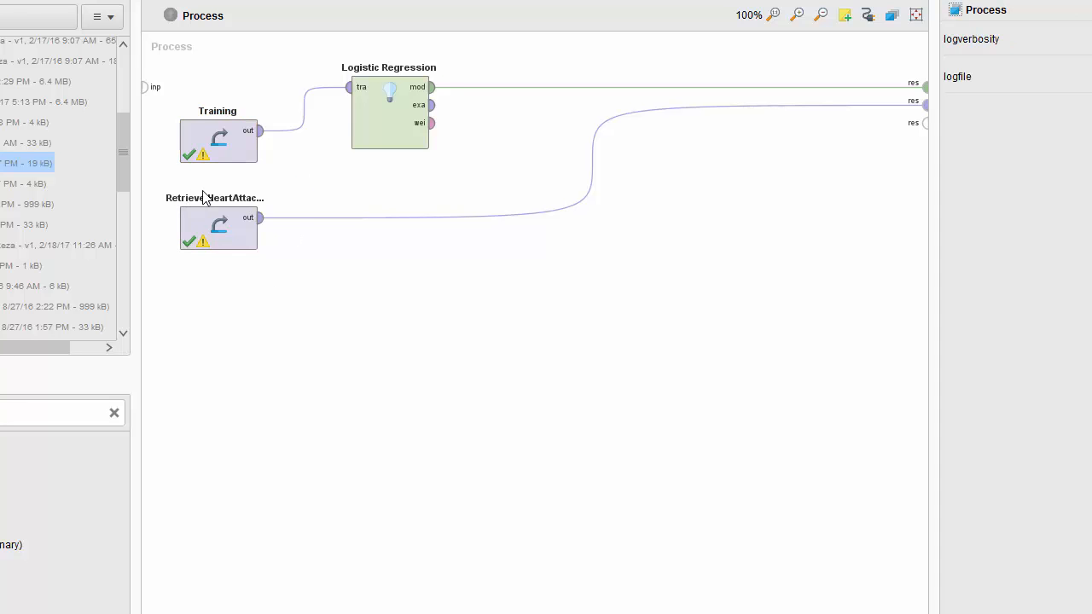
Step: Rename the Retrieve HeartAttack-S operator as Scoring
right_click(206, 207)
left_click(192, 210)
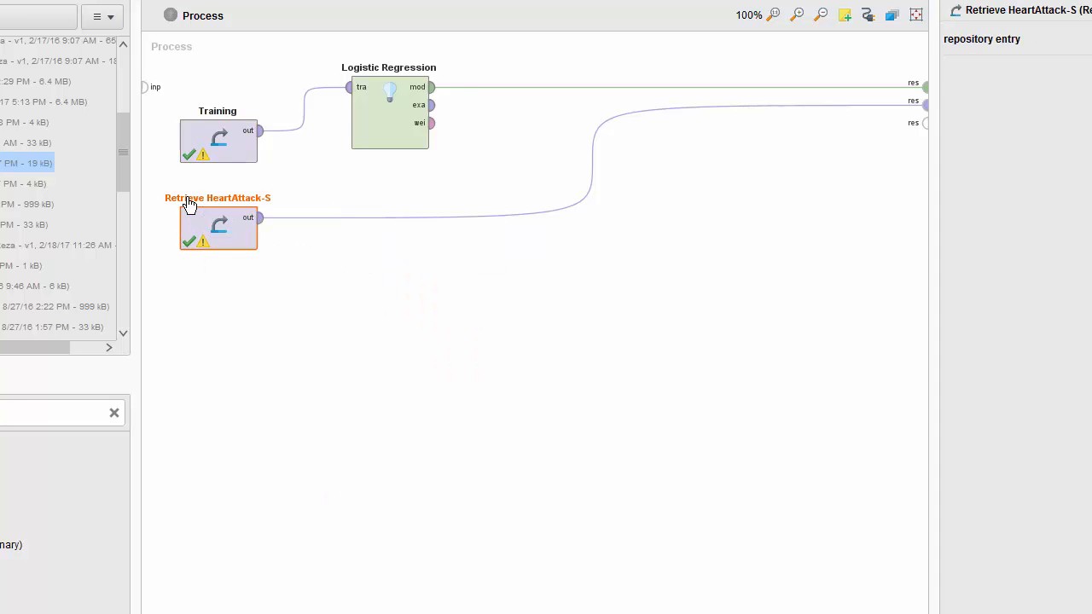
right_click(205, 213)
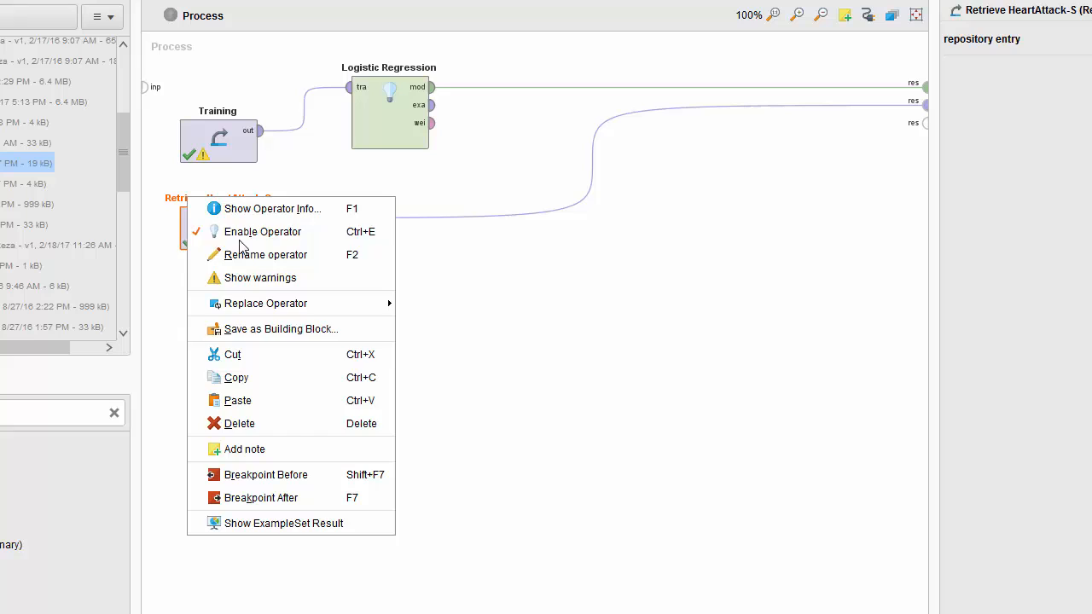
left_click(282, 263)
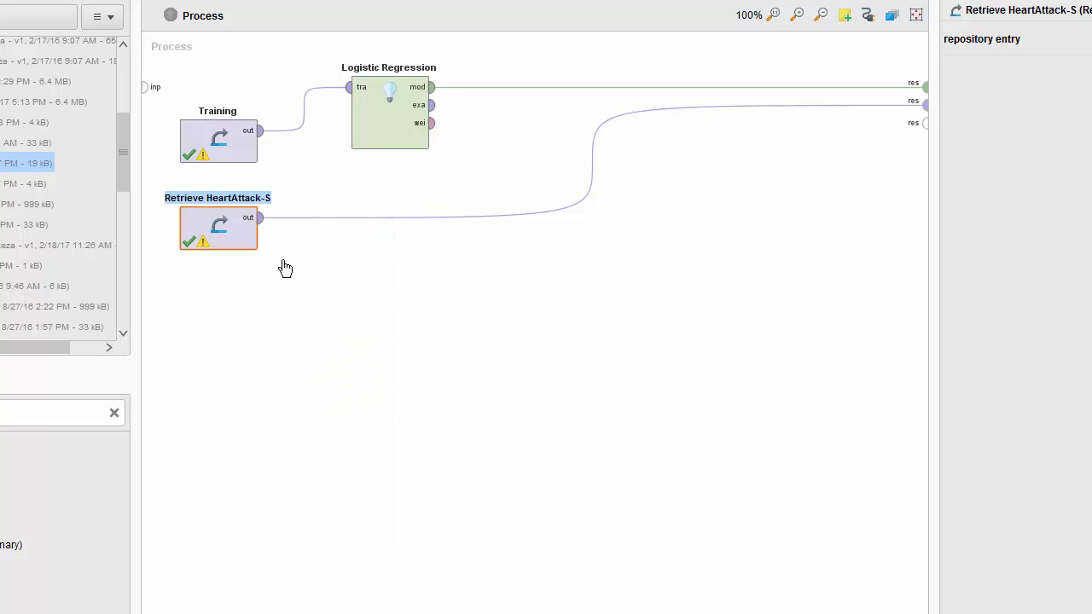
type("Scoring")
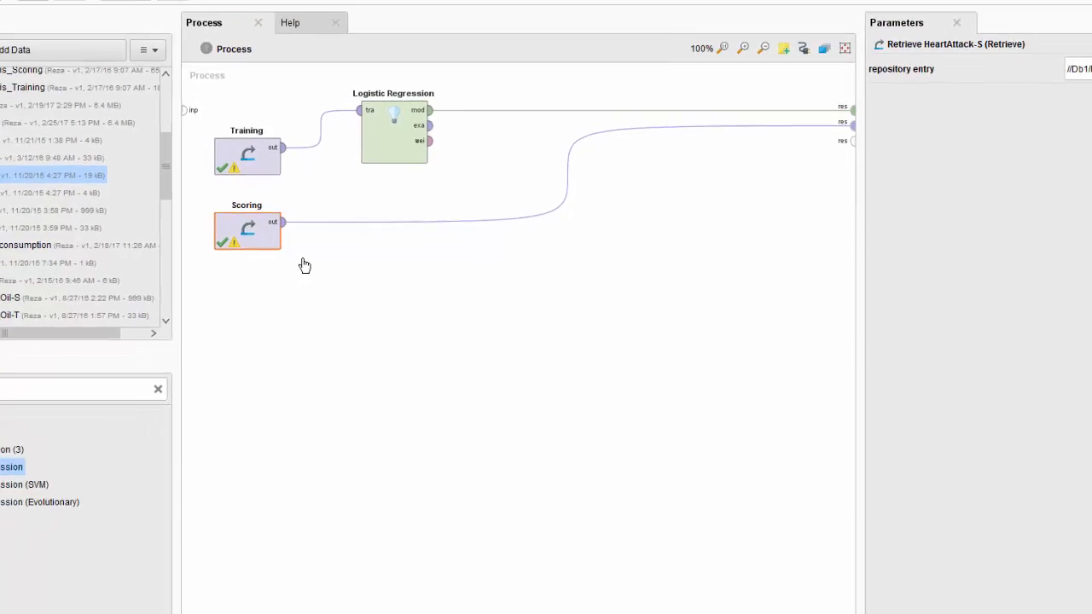
left_click(320, 350)
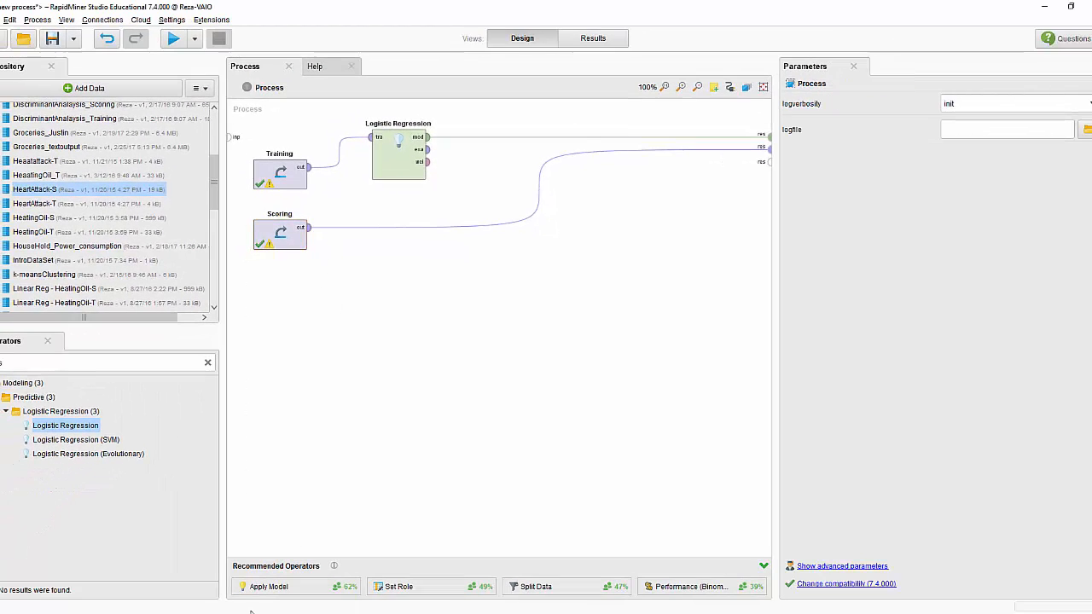
Step: Add the recommended Apply Model operator and connect Logistic Regression's mod output to its mod input
left_click_drag(262, 595, 505, 189)
left_click_drag(427, 138, 491, 172)
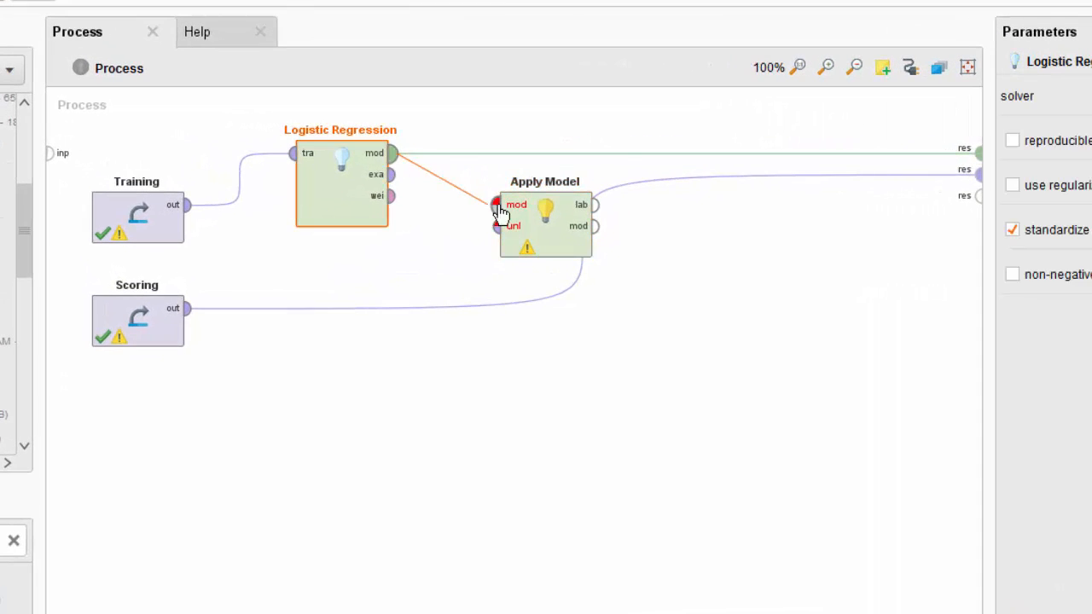
left_click_drag(501, 213, 497, 206)
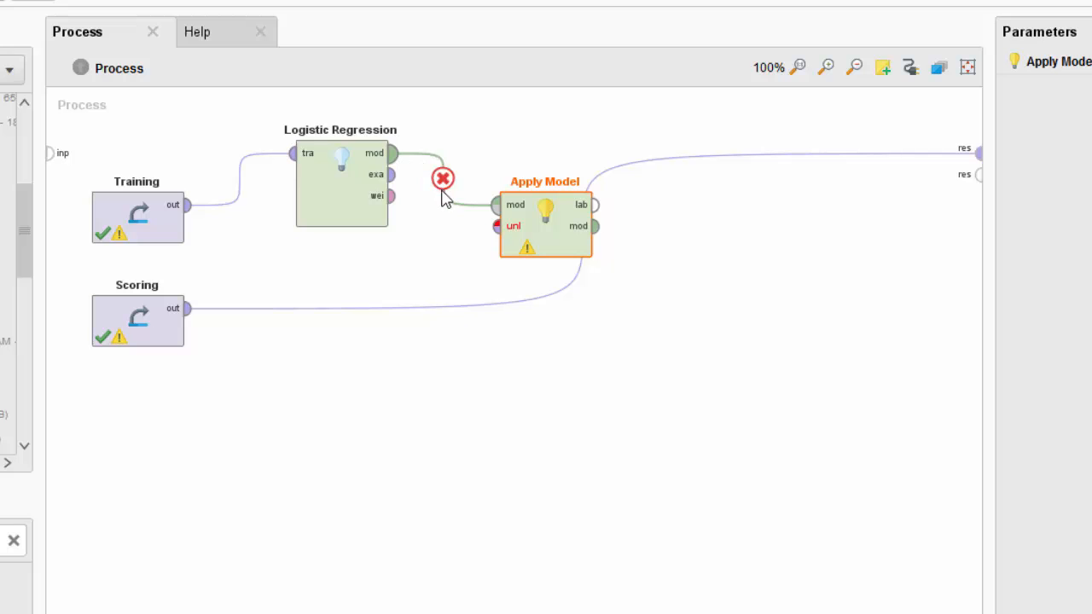
Step: Connect the Scoring output to Apply Model's unl input, and Apply Model's lab and mod outputs to the process result ports
left_click(192, 320)
left_click_drag(192, 320, 607, 275)
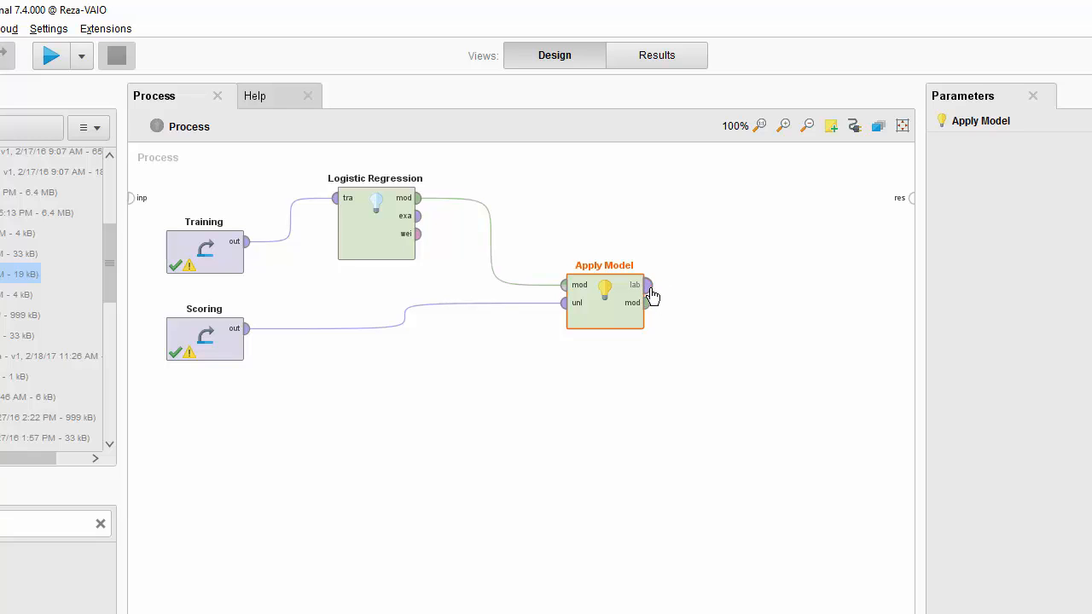
left_click_drag(648, 286, 901, 202)
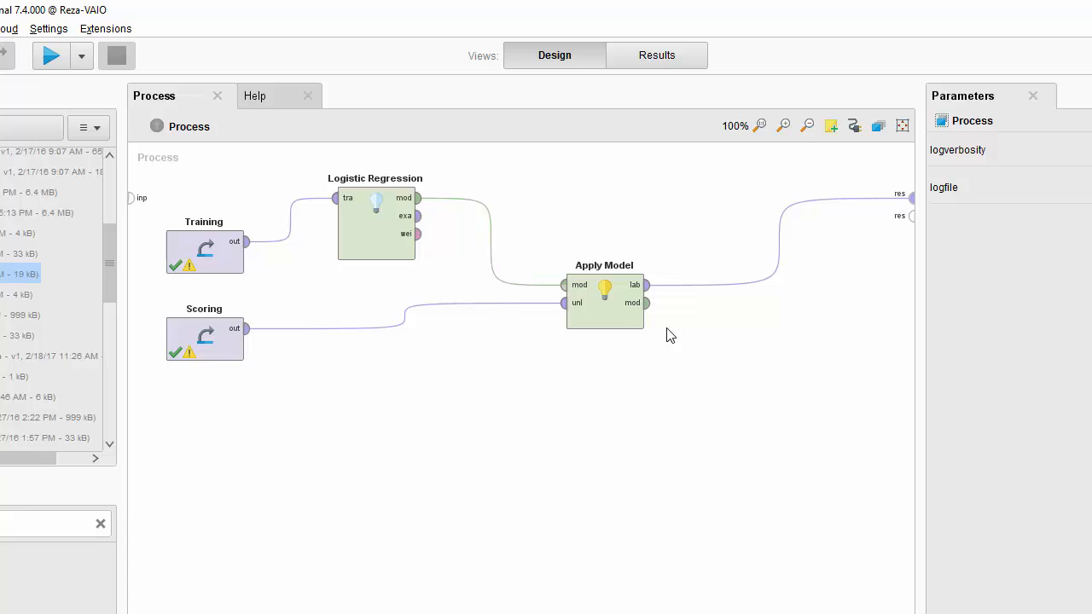
left_click_drag(648, 303, 909, 214)
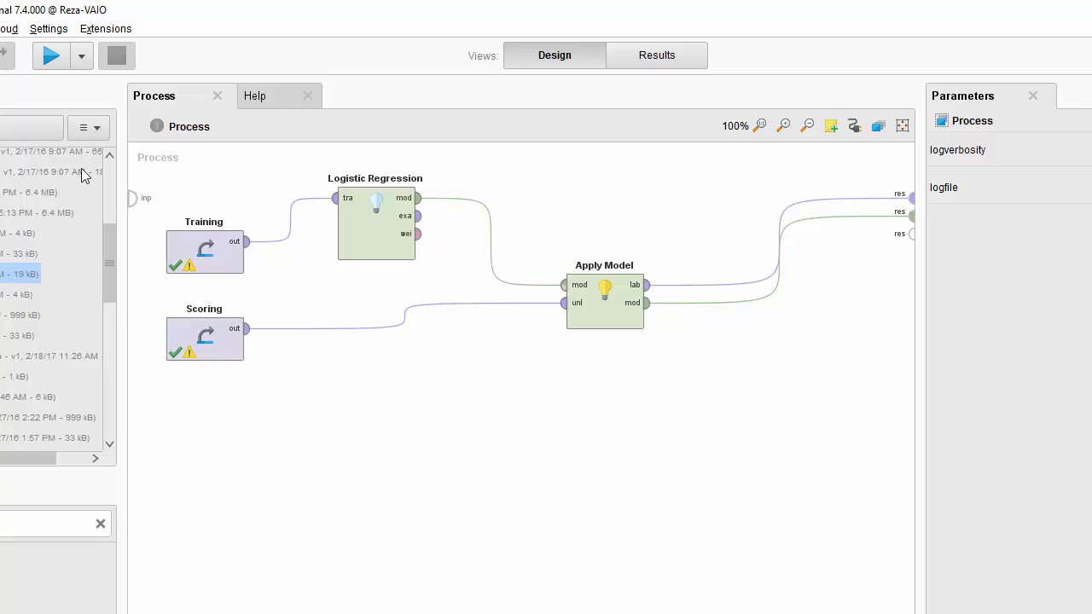
Step: Run the process and review the logistic regression model's description, from its metrics through the scoring history
left_click(51, 57)
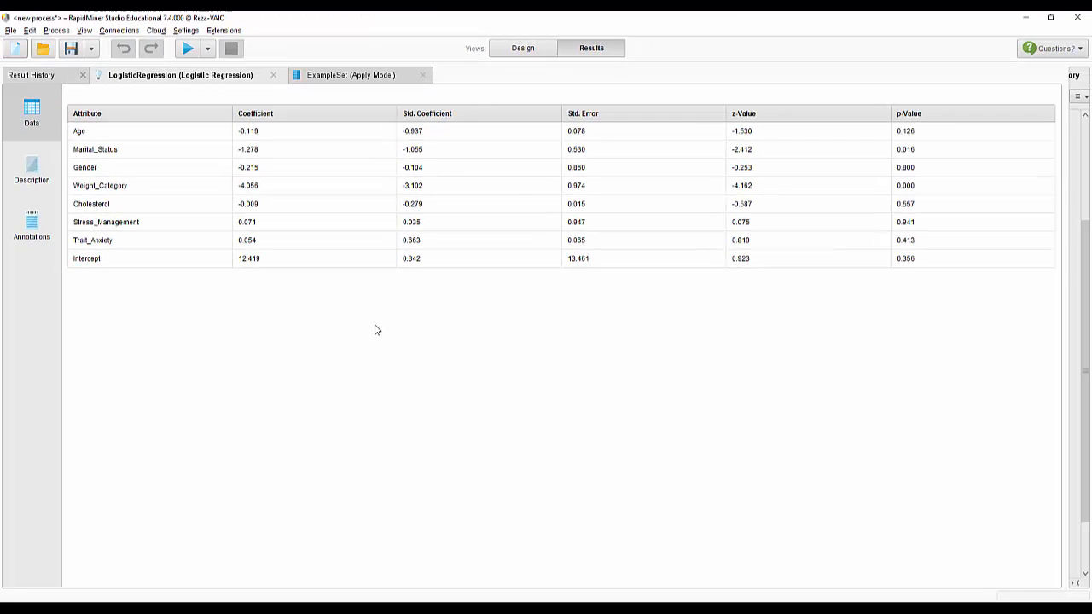
left_click(32, 173)
scroll(334, 229, "down", 1)
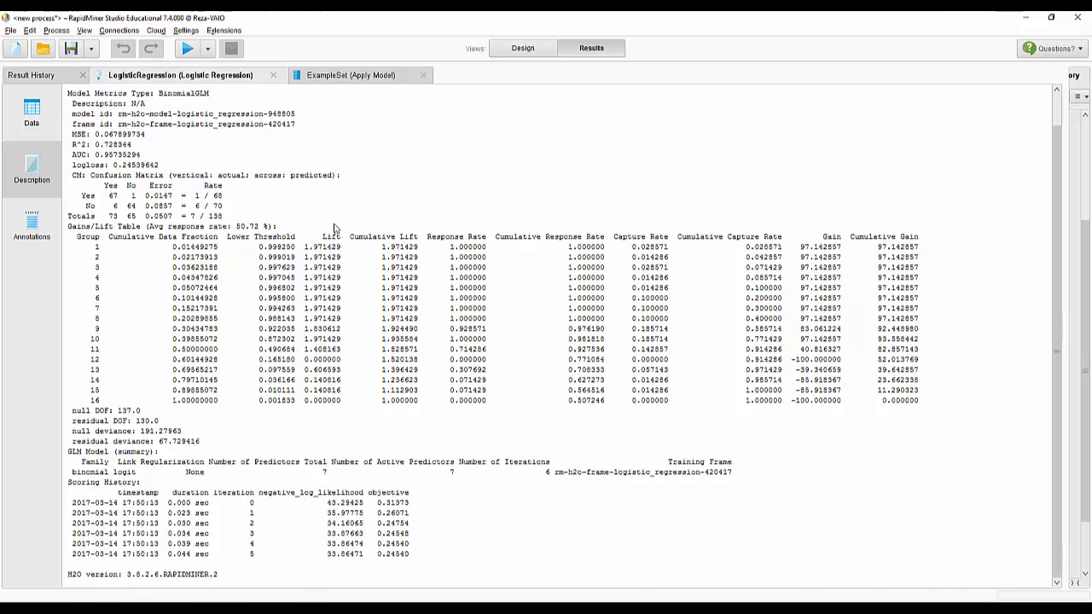
scroll(334, 228, "up", 1)
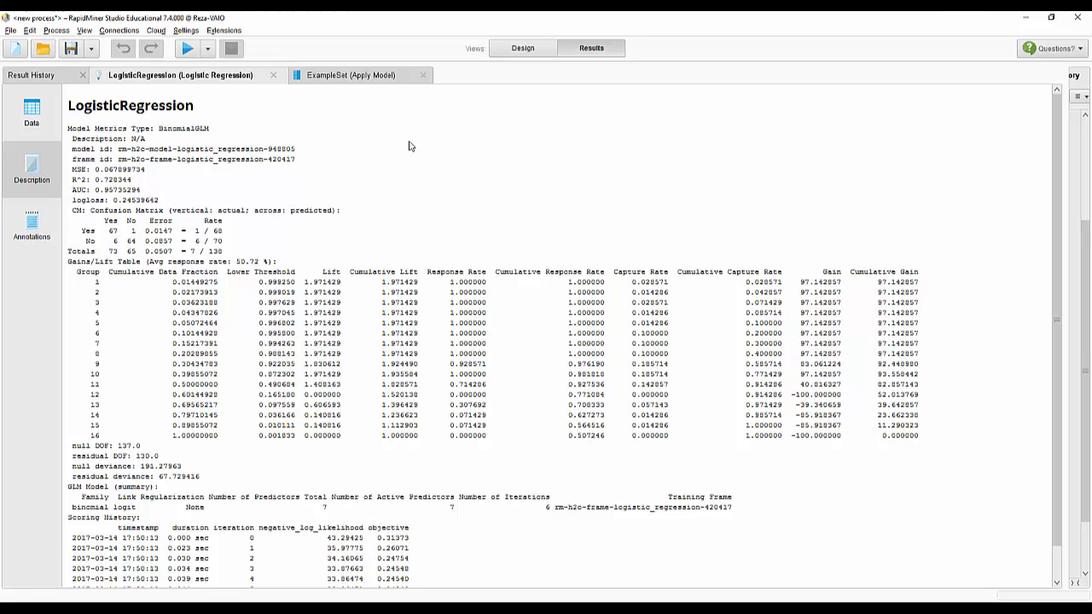
Step: In the Apply Model example set, widen both confidence columns to their full names and sort the rows by confidence(Yes) in descending order
left_click(350, 76)
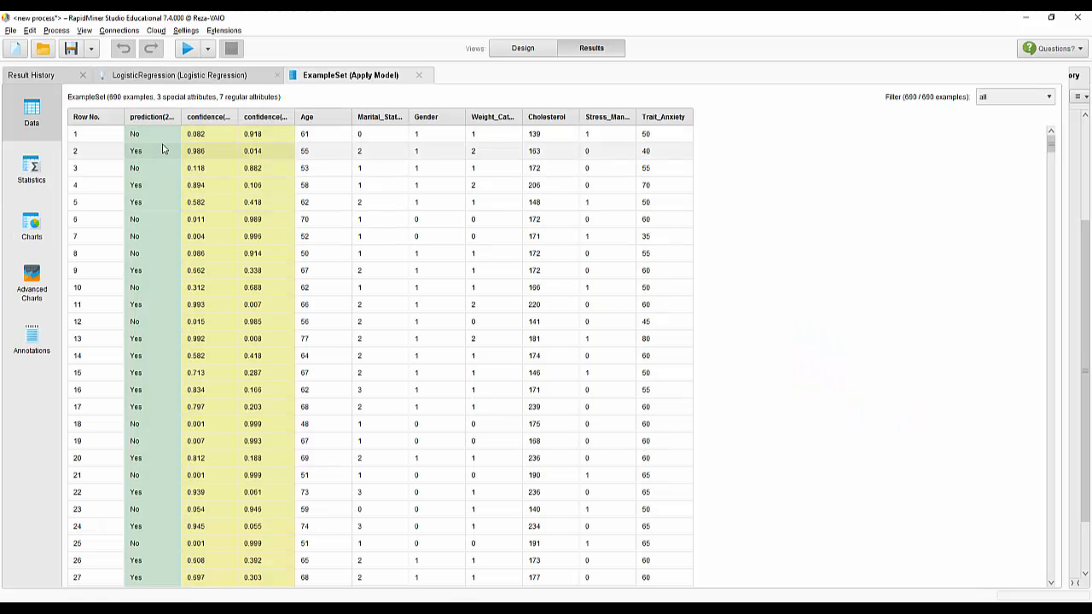
double_click(239, 117)
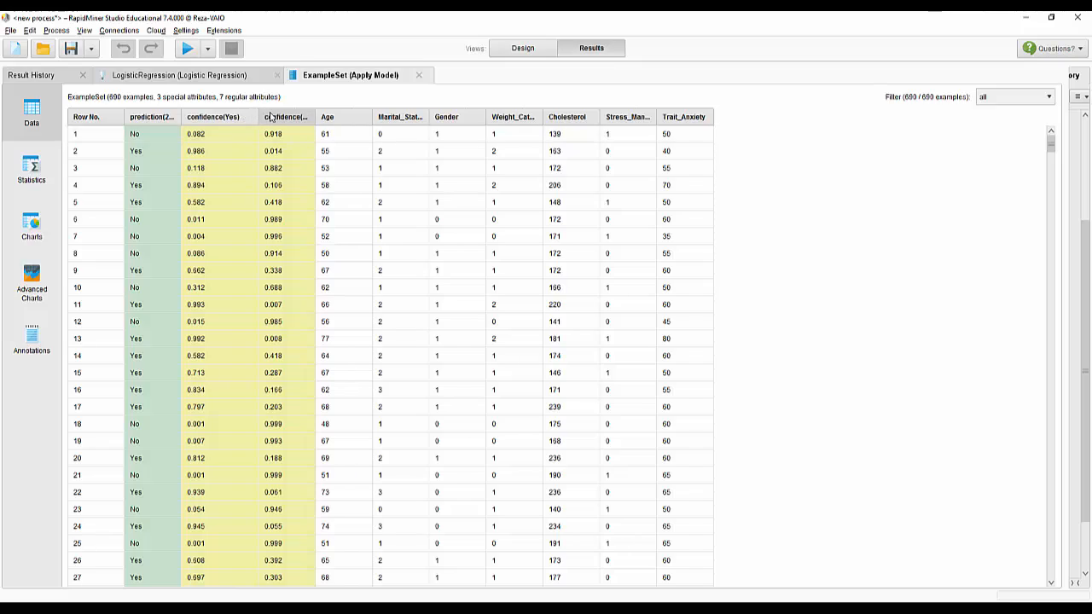
double_click(315, 117)
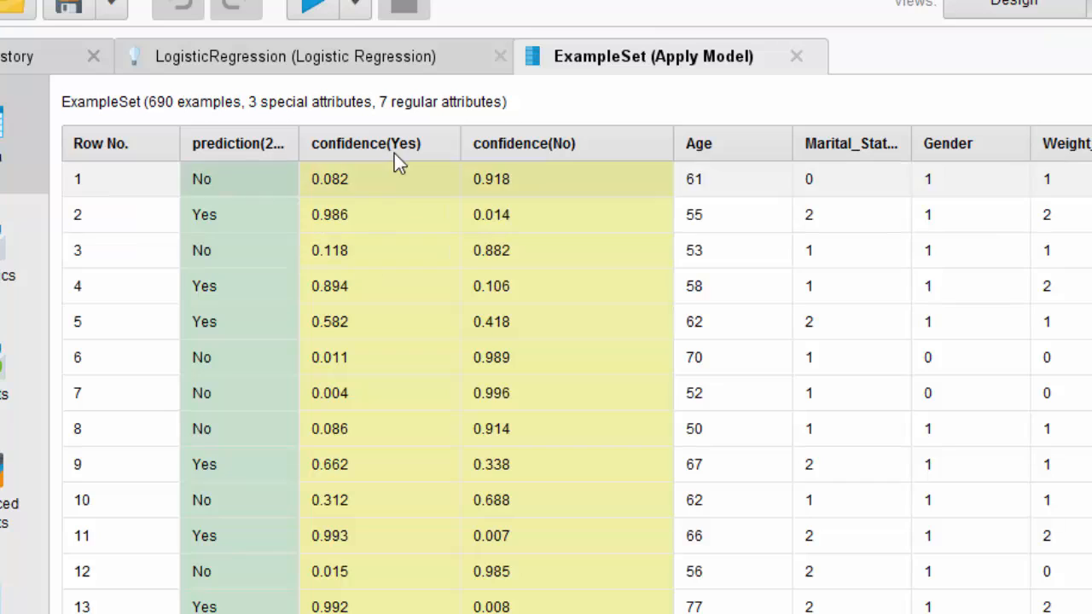
left_click(395, 148)
left_click(395, 147)
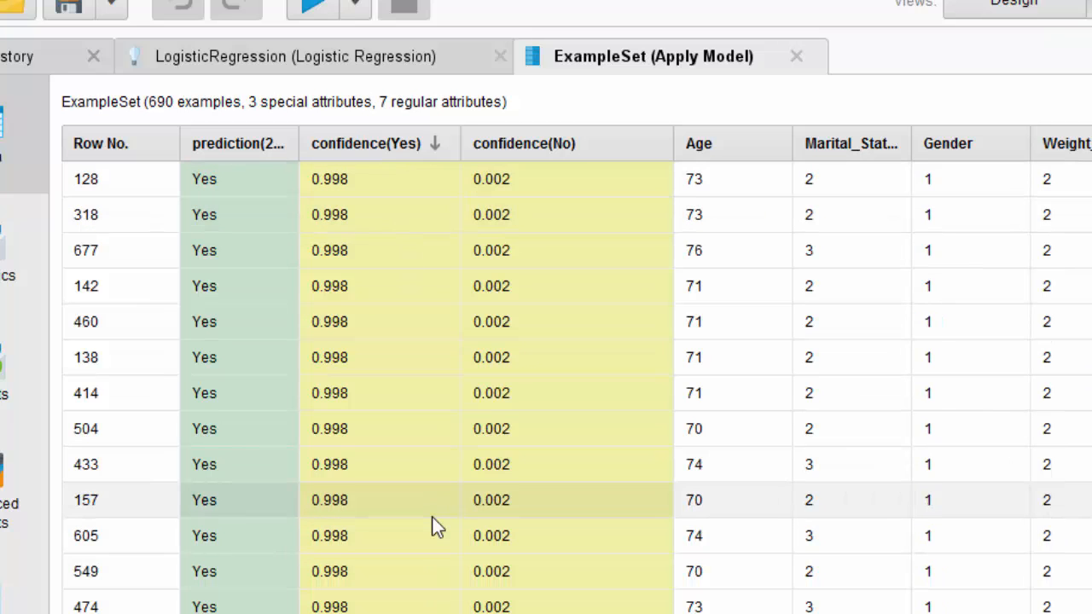
Step: Examine how the predictions change as confidence(Yes) decreases, especially around the switch between Yes and No and near 0.5
scroll(431, 518, "down", 9)
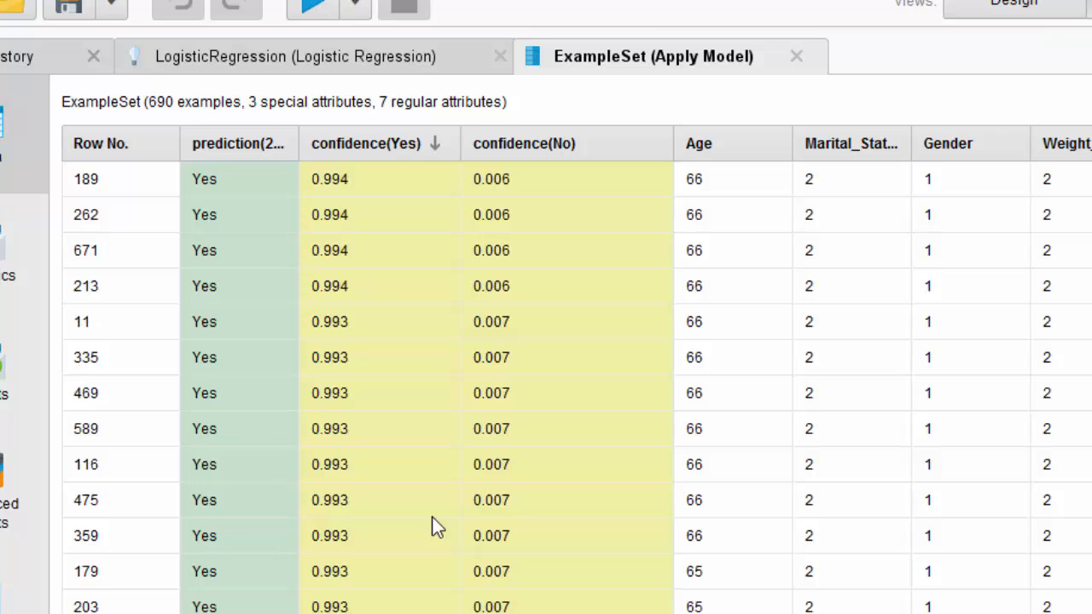
scroll(431, 516, "down", 15)
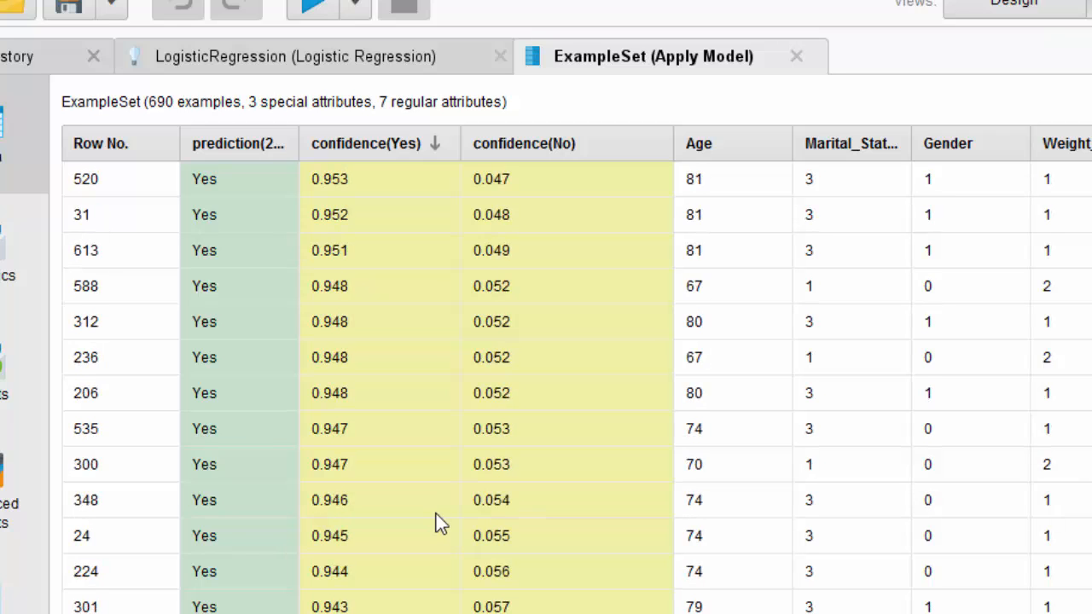
scroll(436, 514, "down", 20)
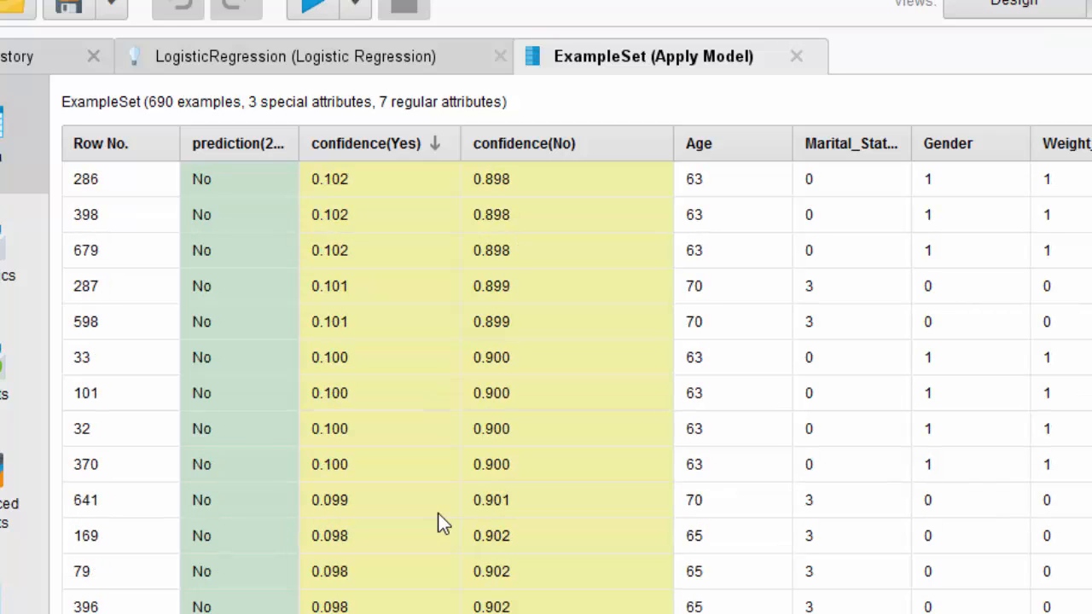
scroll(438, 516, "up", 9)
scroll(452, 318, "up", 8)
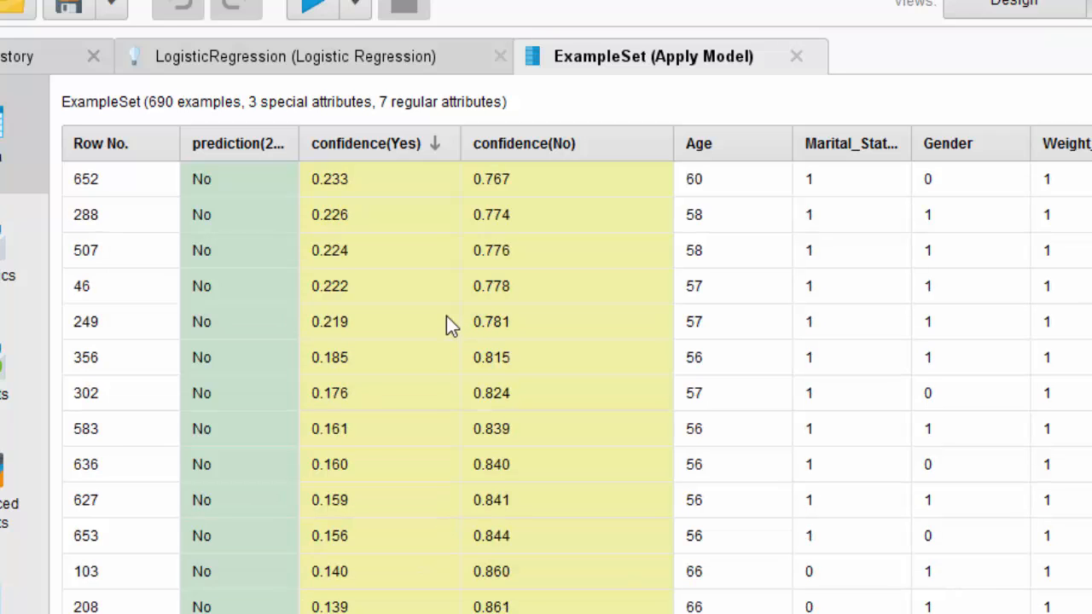
scroll(447, 322, "up", 3)
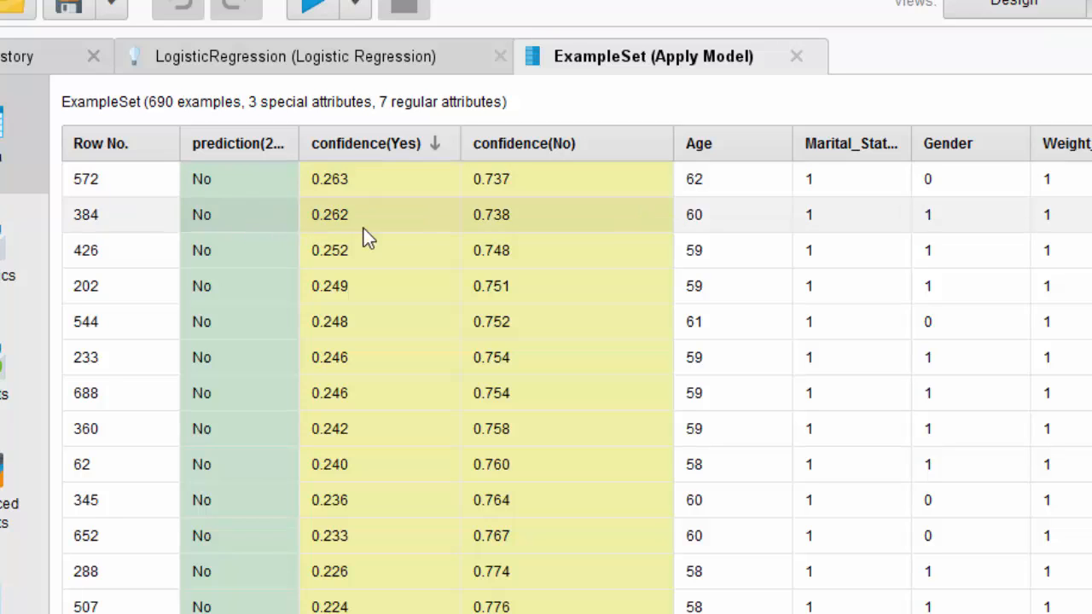
scroll(367, 238, "up", 8)
scroll(367, 239, "up", 5)
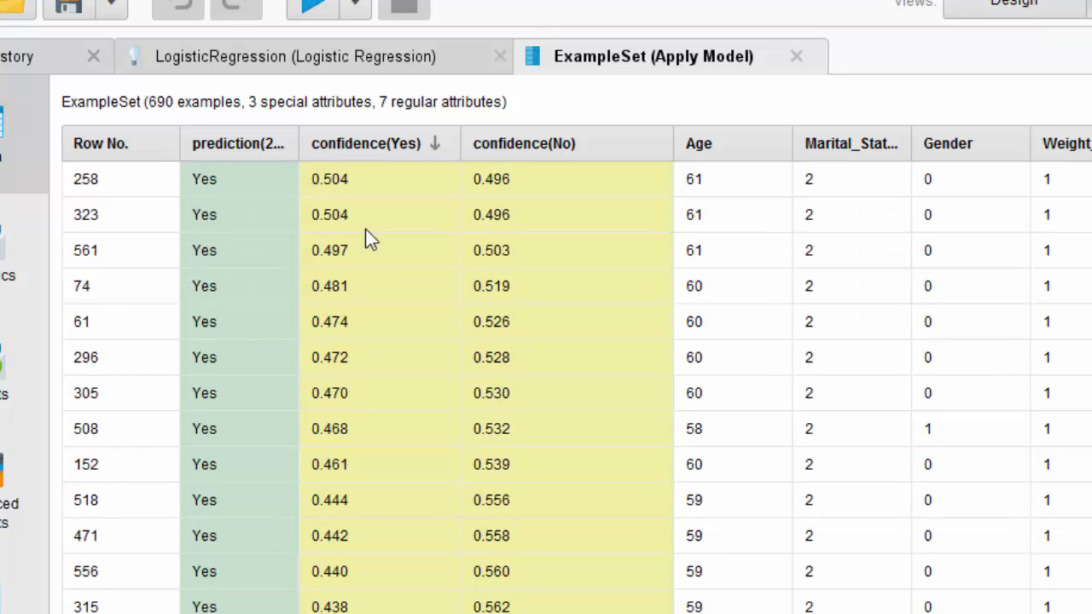
scroll(365, 239, "up", 1)
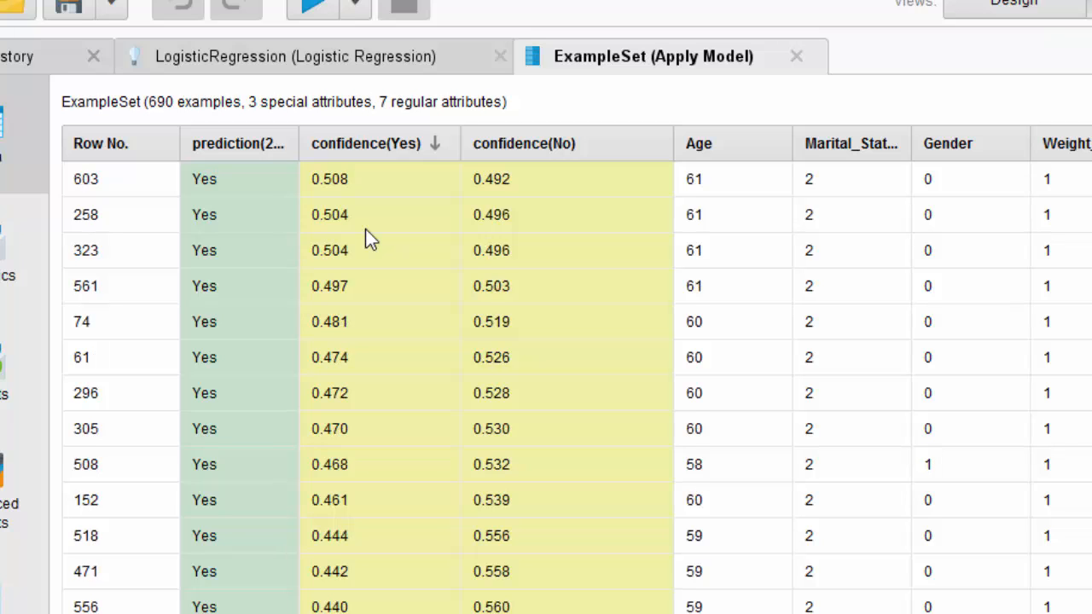
scroll(365, 229, "up", 7)
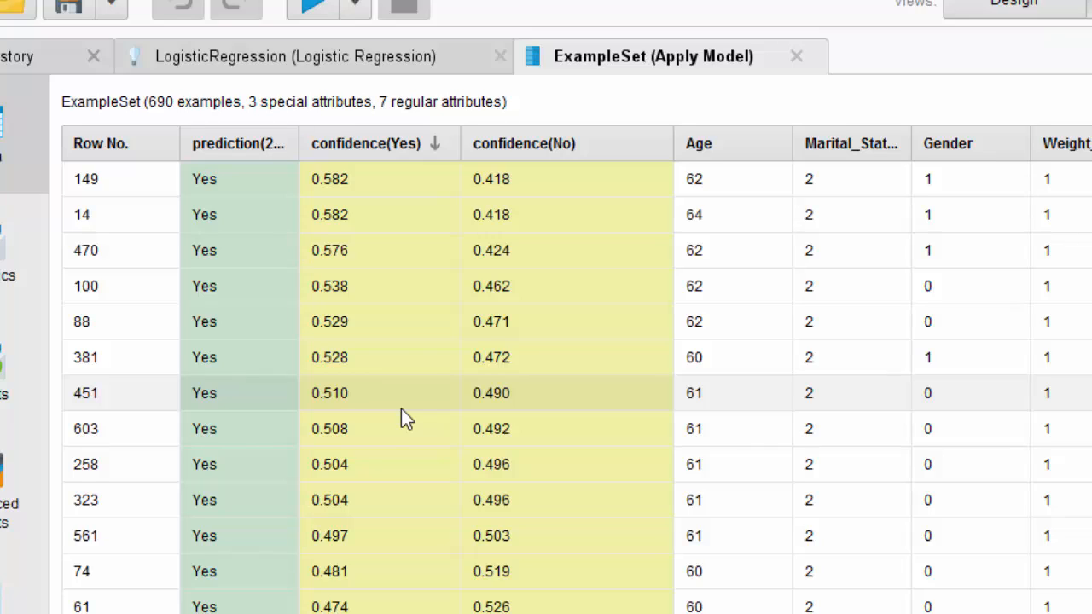
Step: Compare the confidence(Yes) and confidence(No) values of row 451 at full precision
left_click(349, 400)
left_click(542, 406)
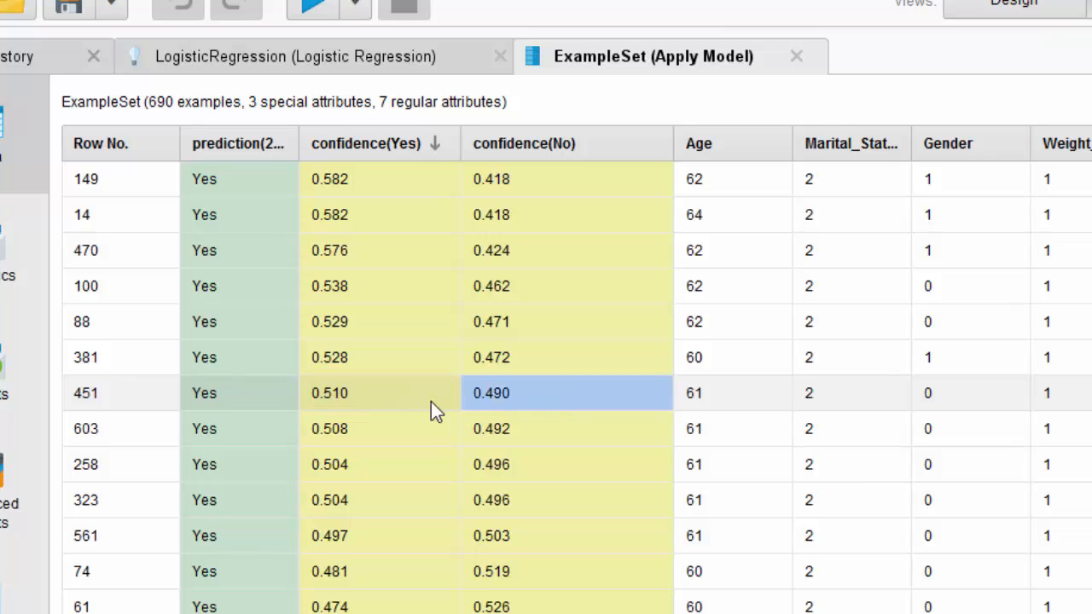
left_click(391, 403)
mouse_move(391, 402)
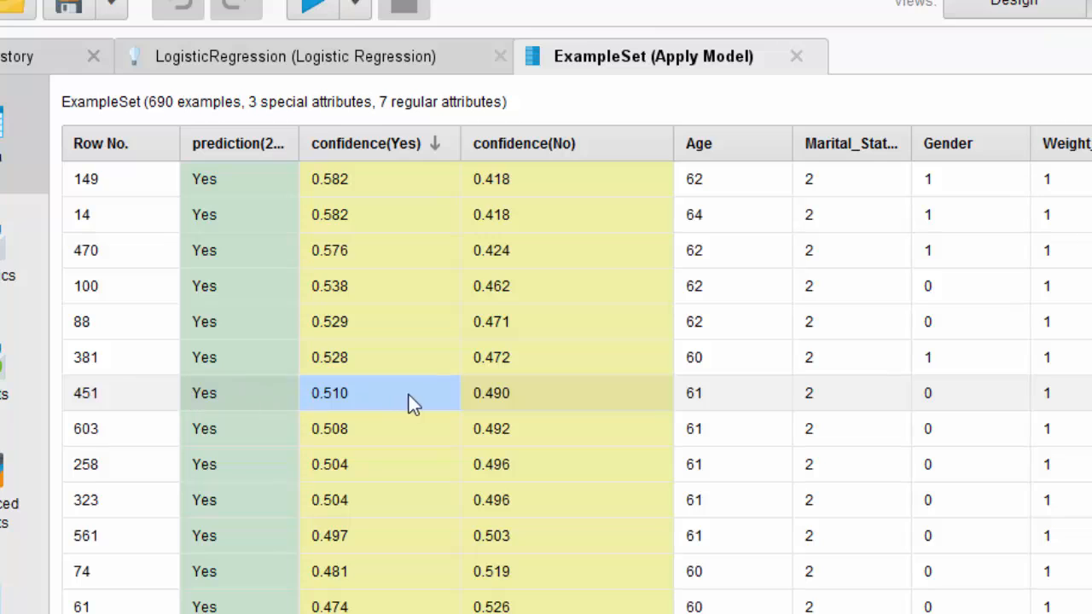
left_click(513, 396)
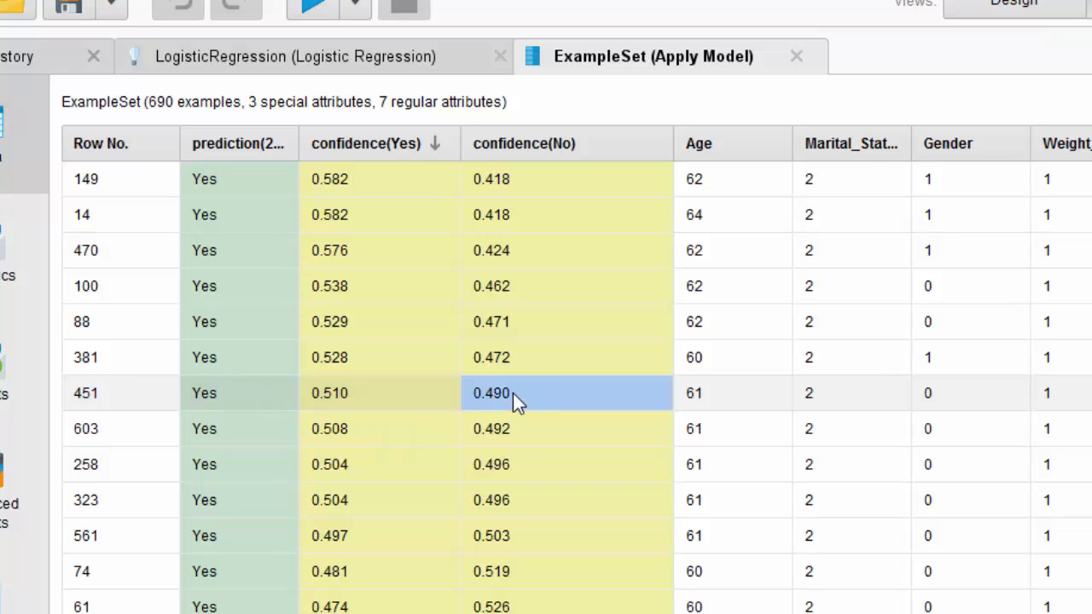
left_click(412, 401)
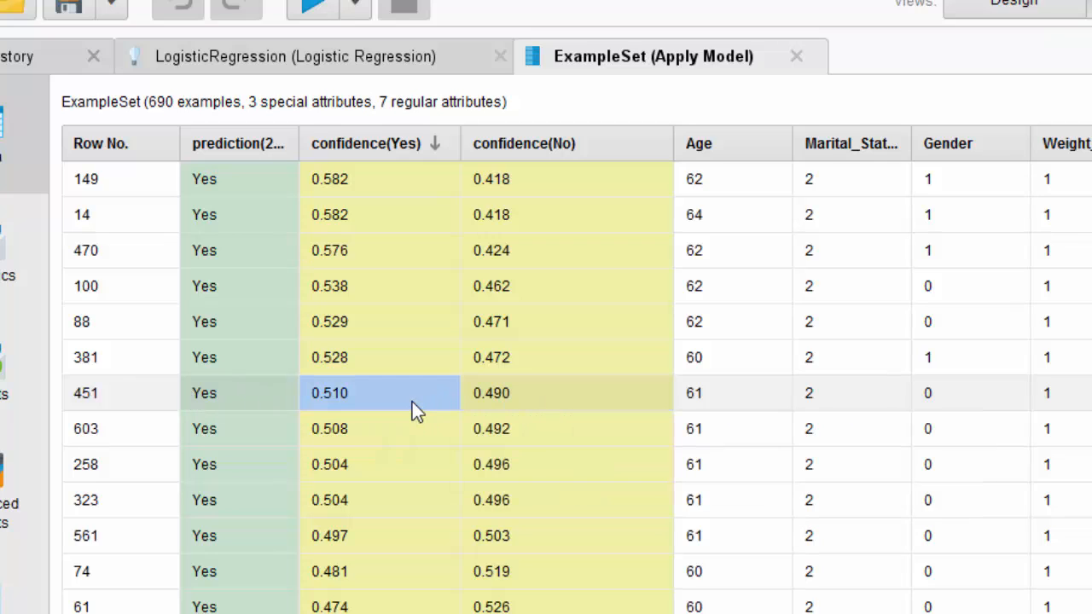
mouse_move(412, 402)
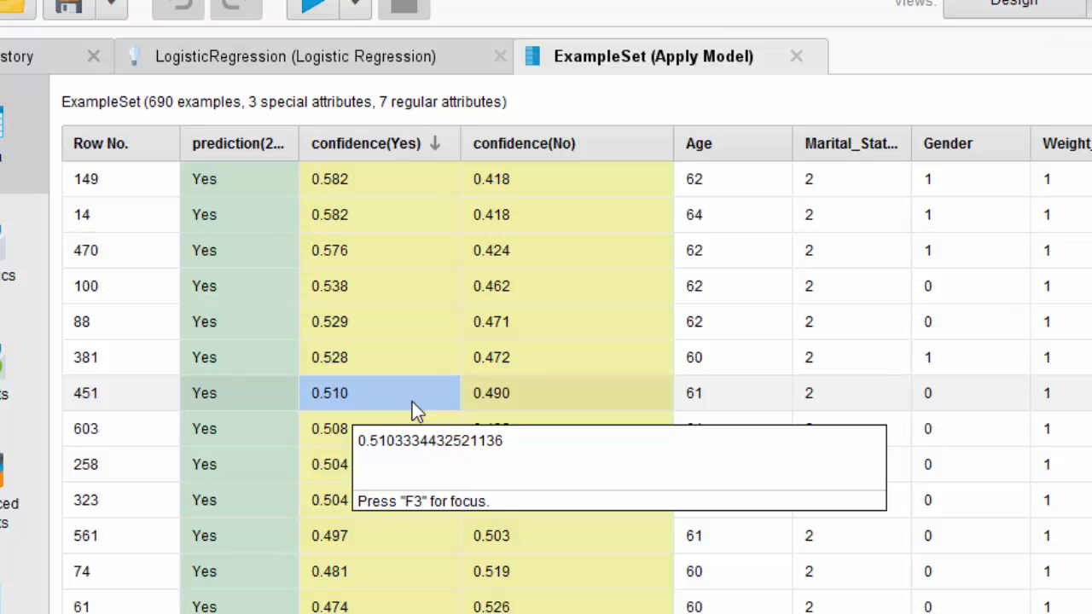
mouse_move(428, 368)
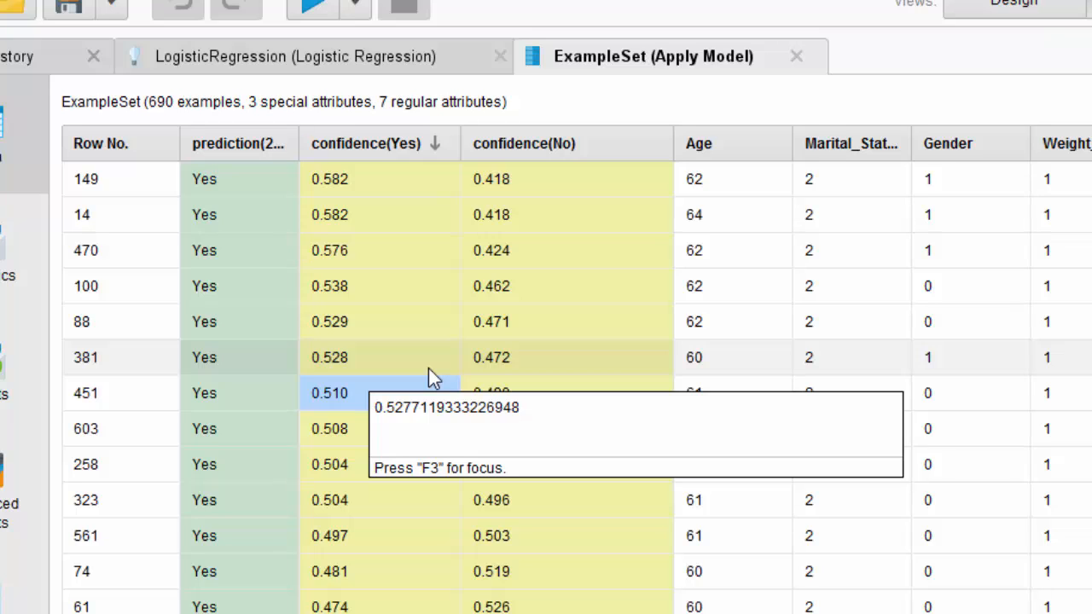
mouse_move(466, 400)
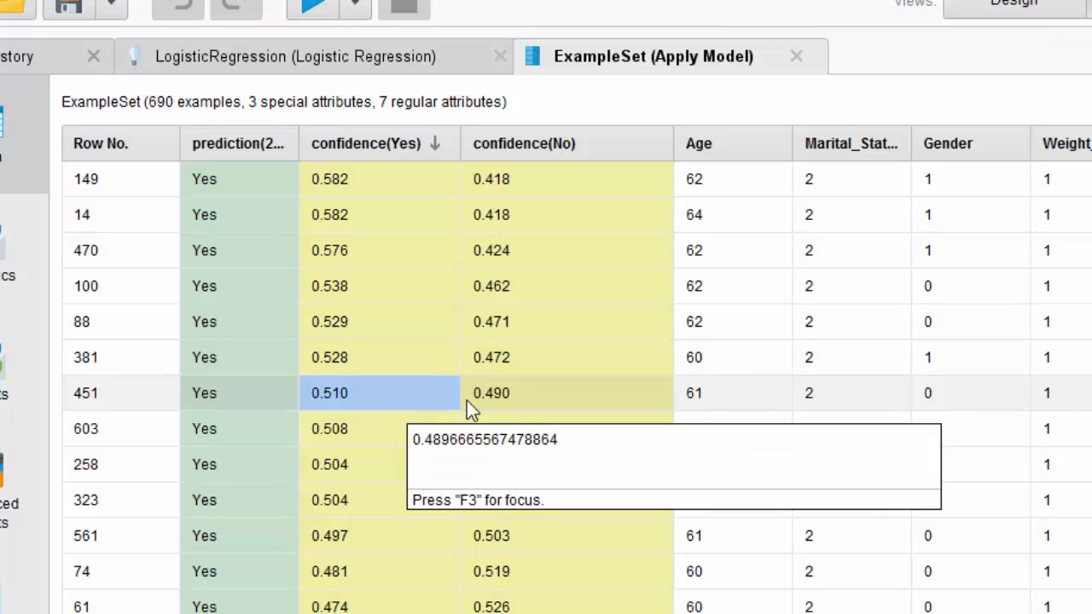